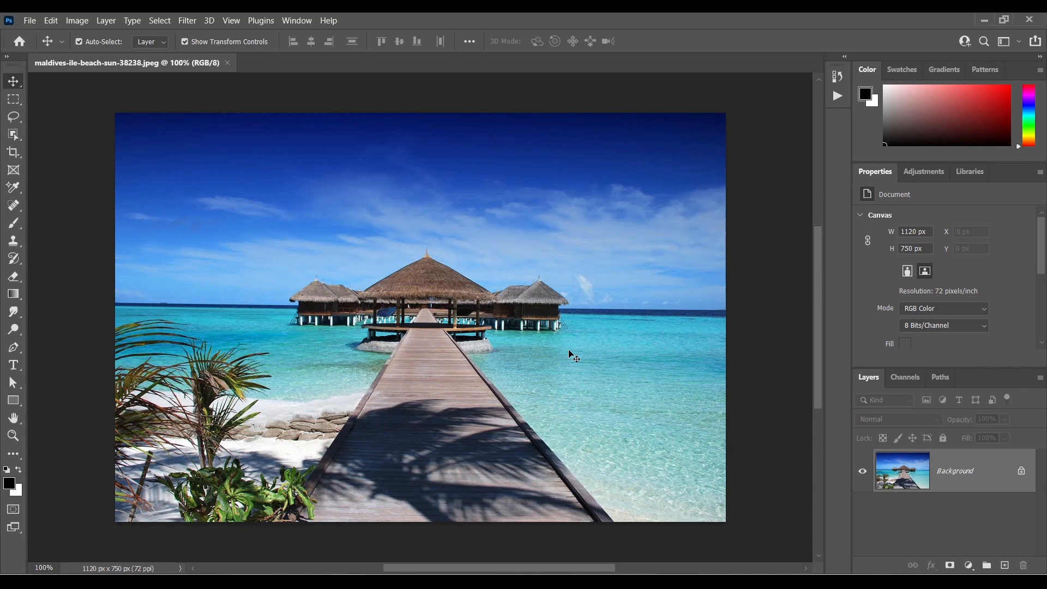
scroll(536, 350, up, 1)
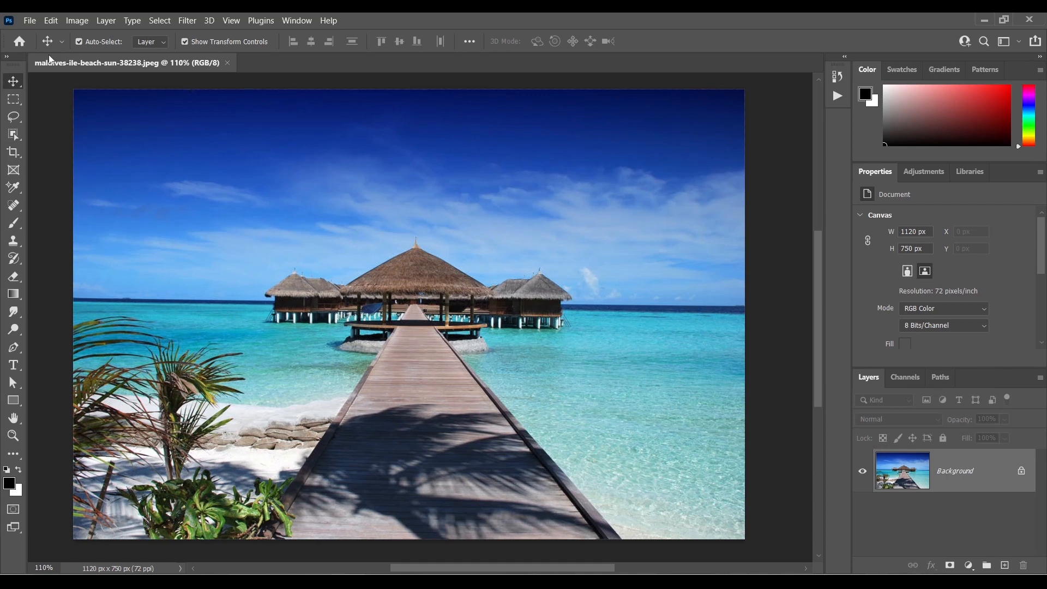
click(30, 21)
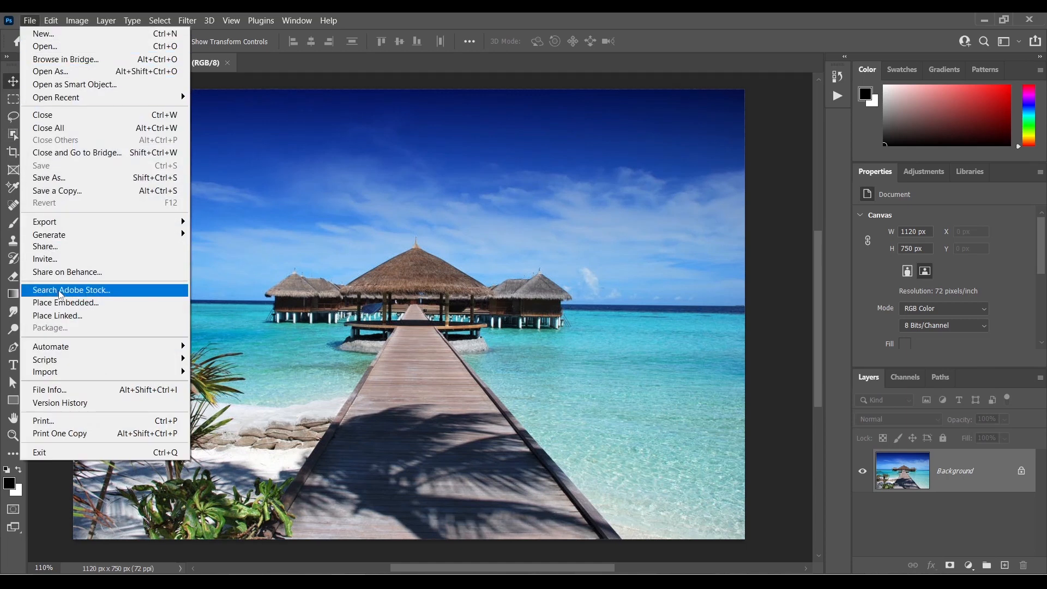
mouse_move(66, 349)
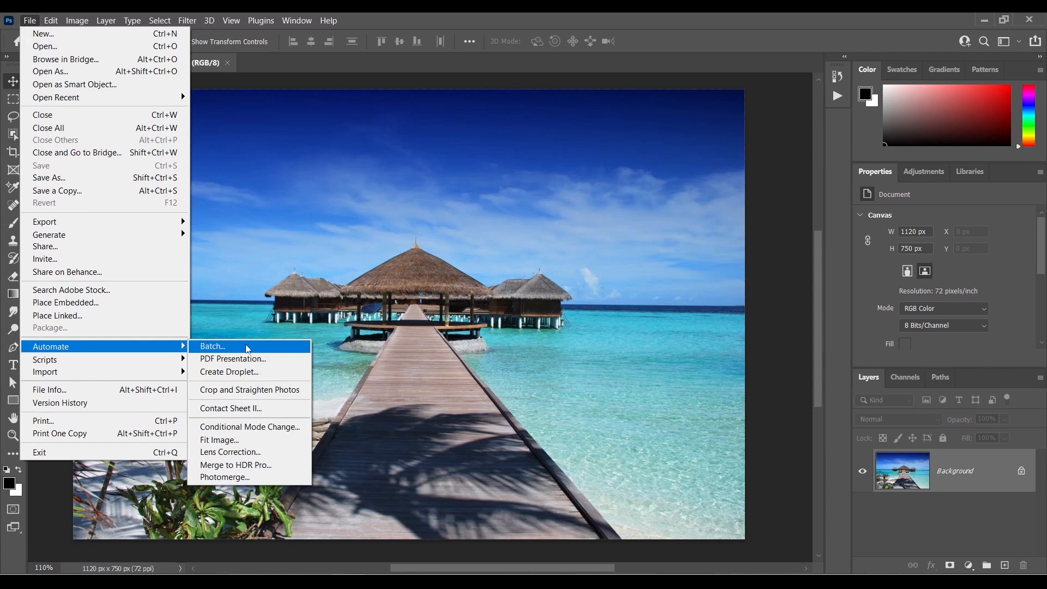
Show the Actions list and review the contents of the Default Actions set, leaving the set collapsed.
mouse_move(297, 21)
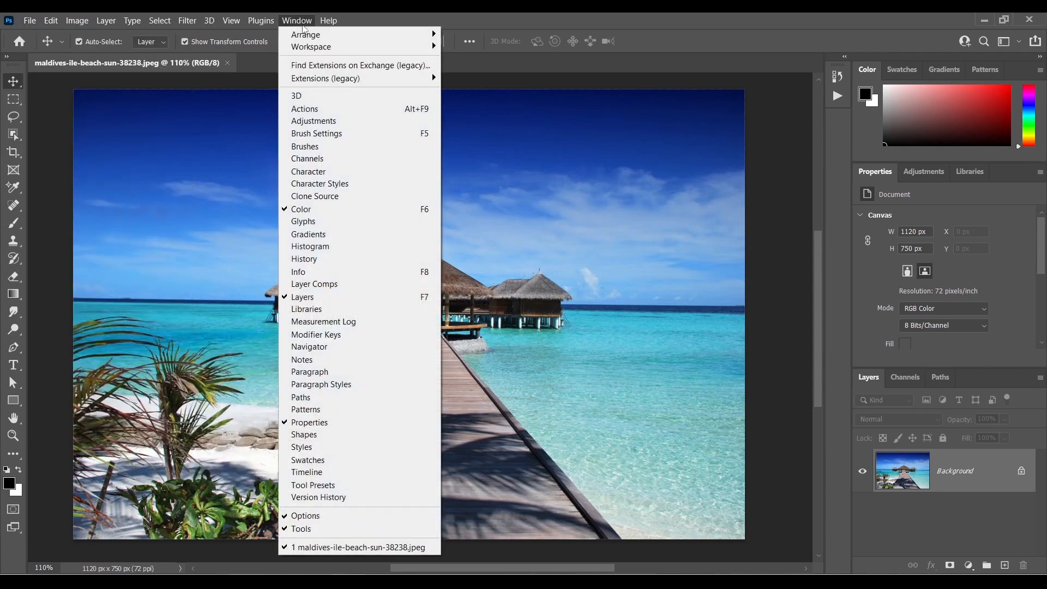
click(317, 111)
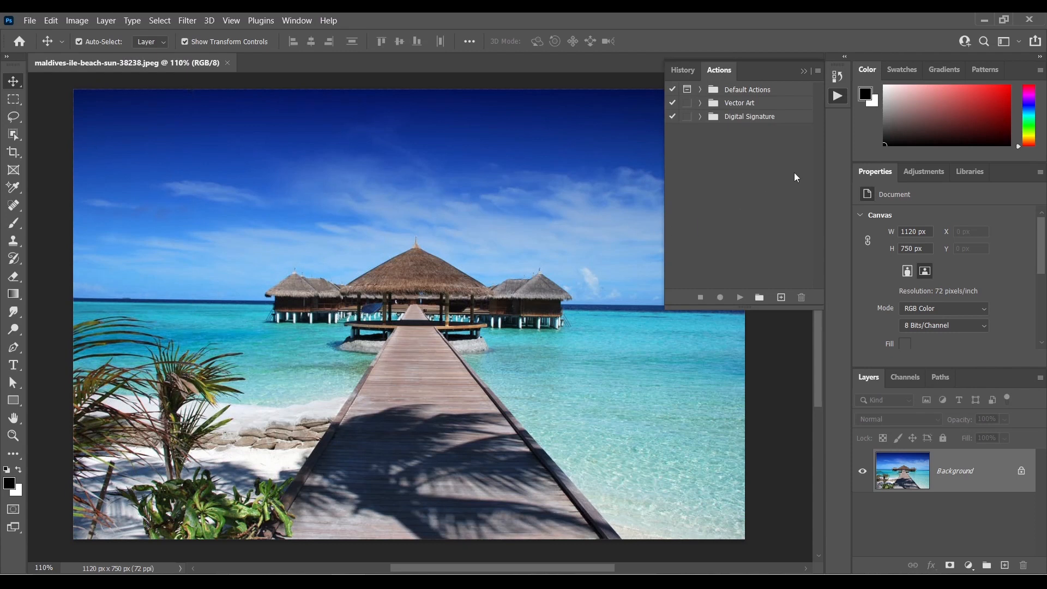
click(700, 90)
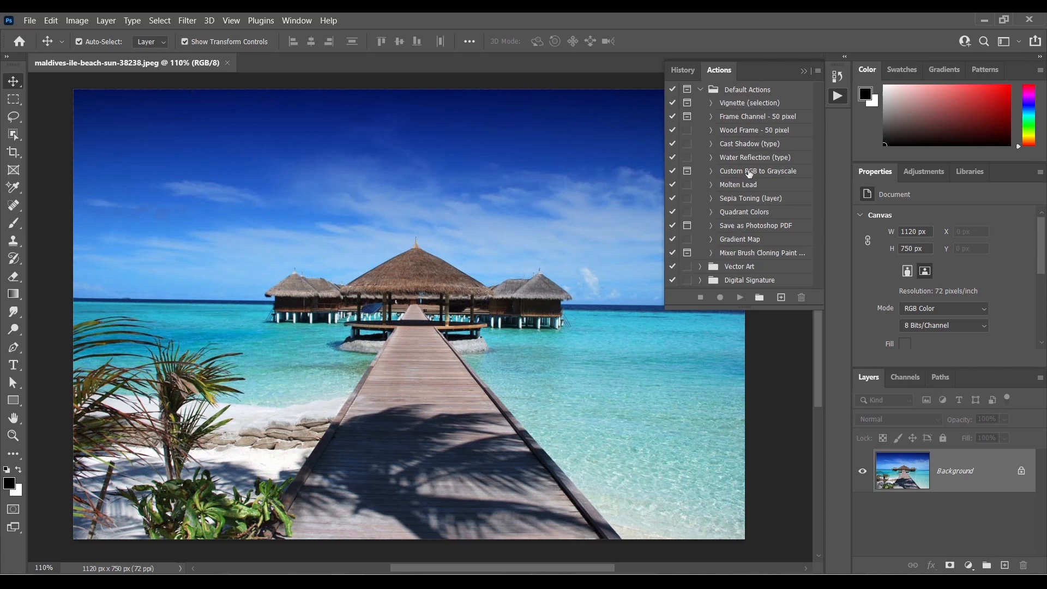
click(700, 89)
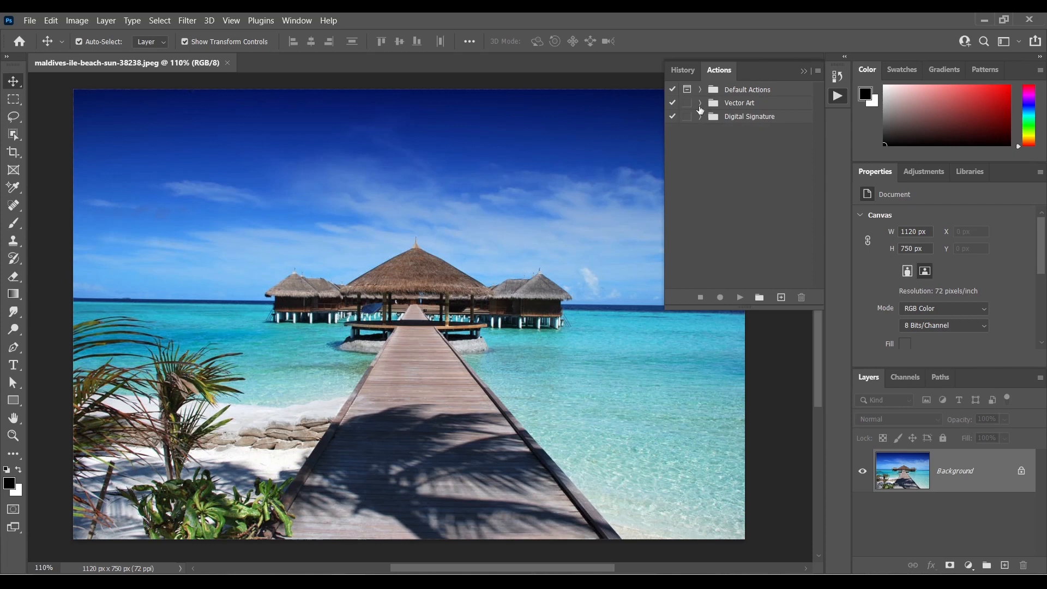
Create a new action set named "BBlack and white".
click(759, 297)
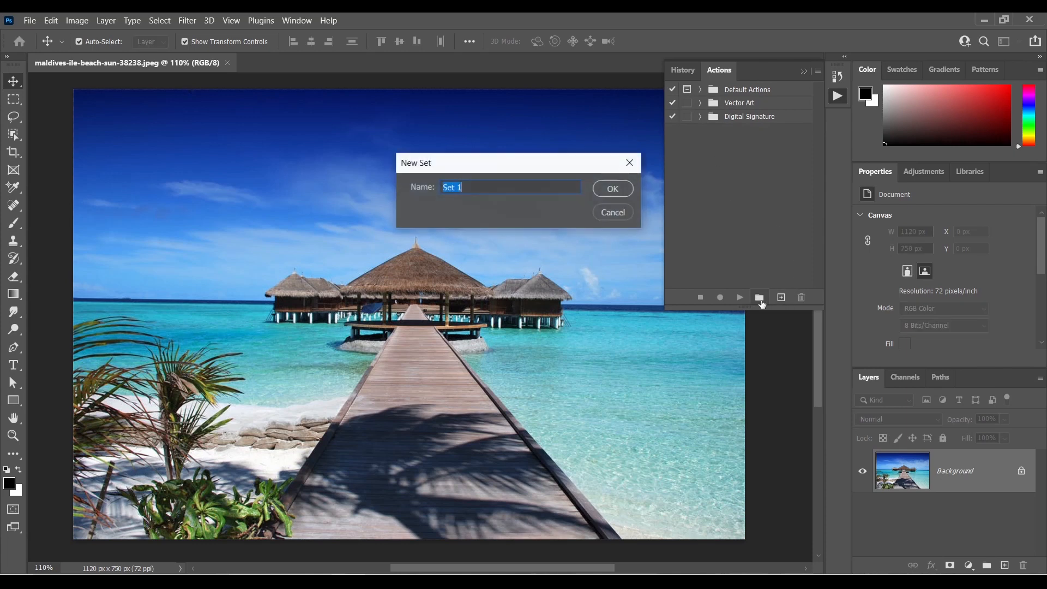
text(BBlack and white)
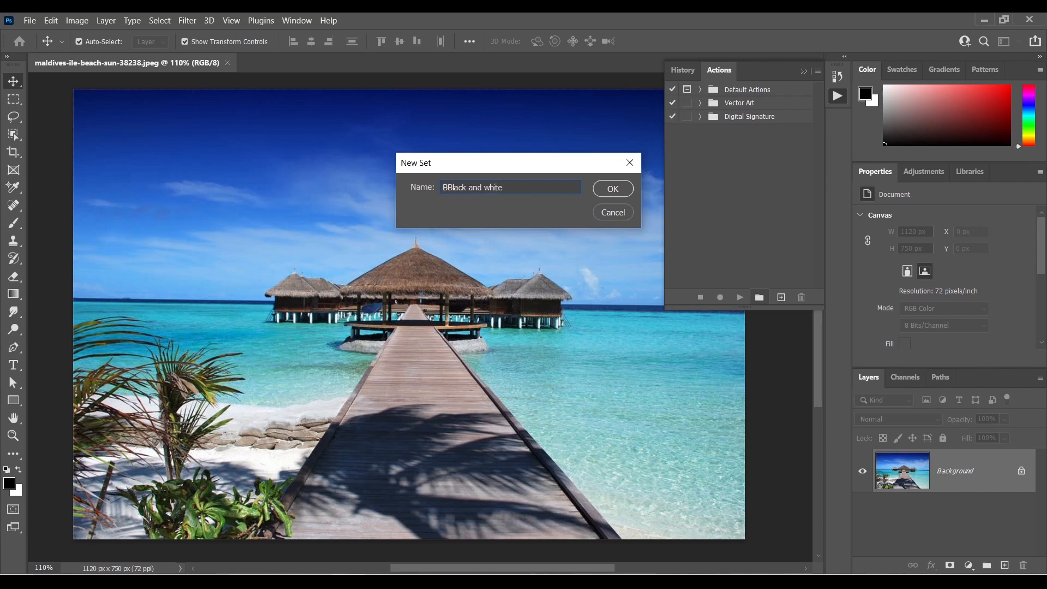
click(612, 190)
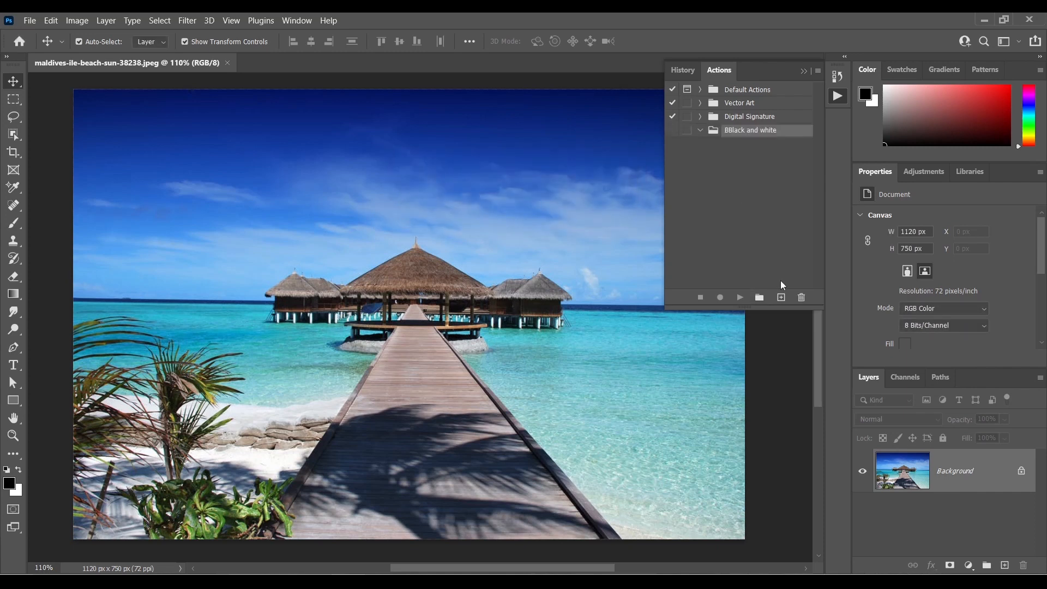
Create an action named "Start" in the "BBlack and white" set with the colour Red and begin recording it.
click(781, 297)
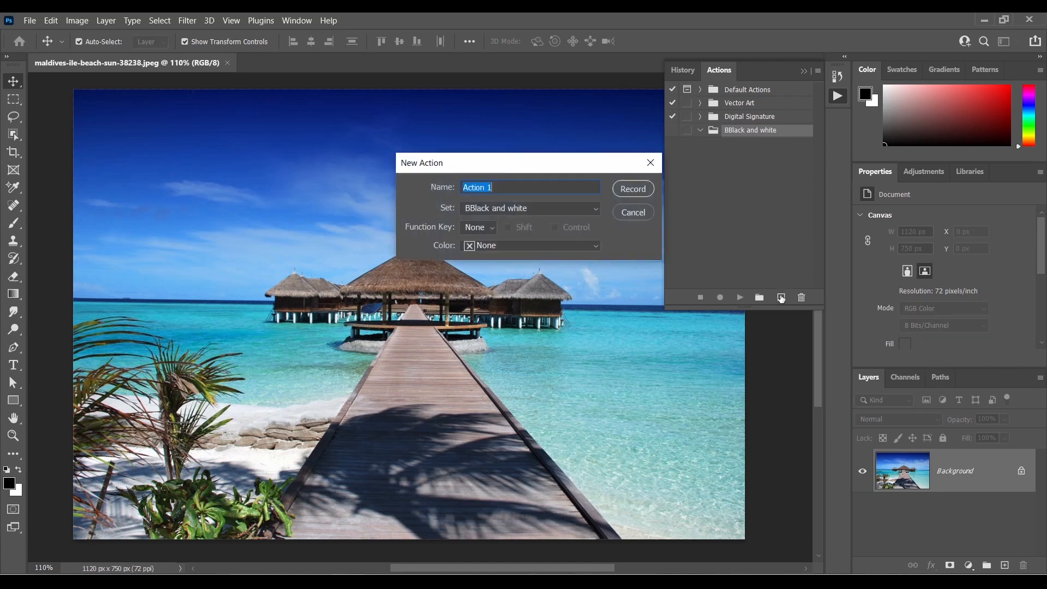
text(Start)
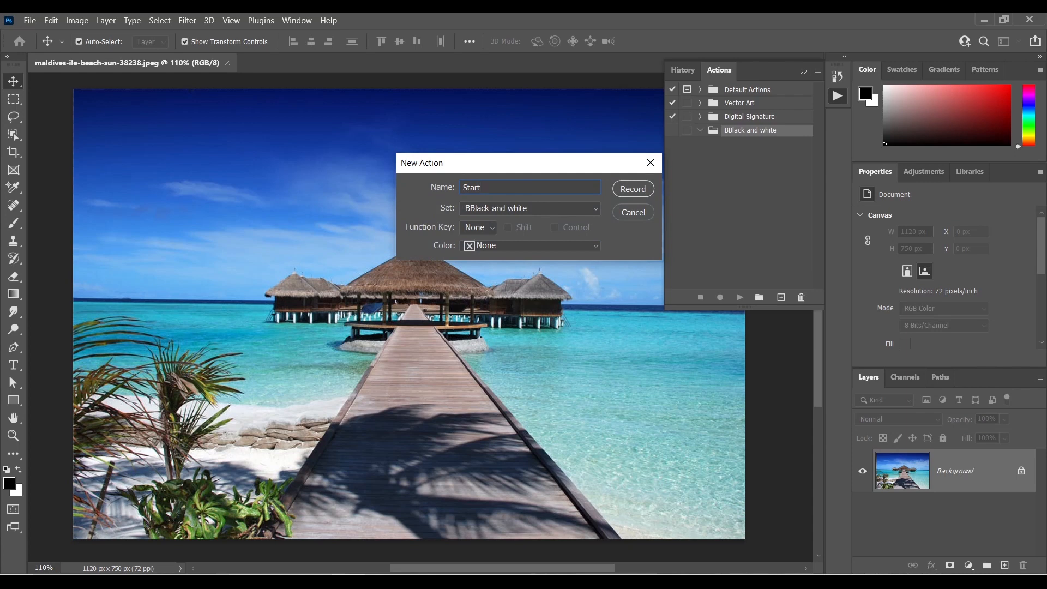
click(489, 228)
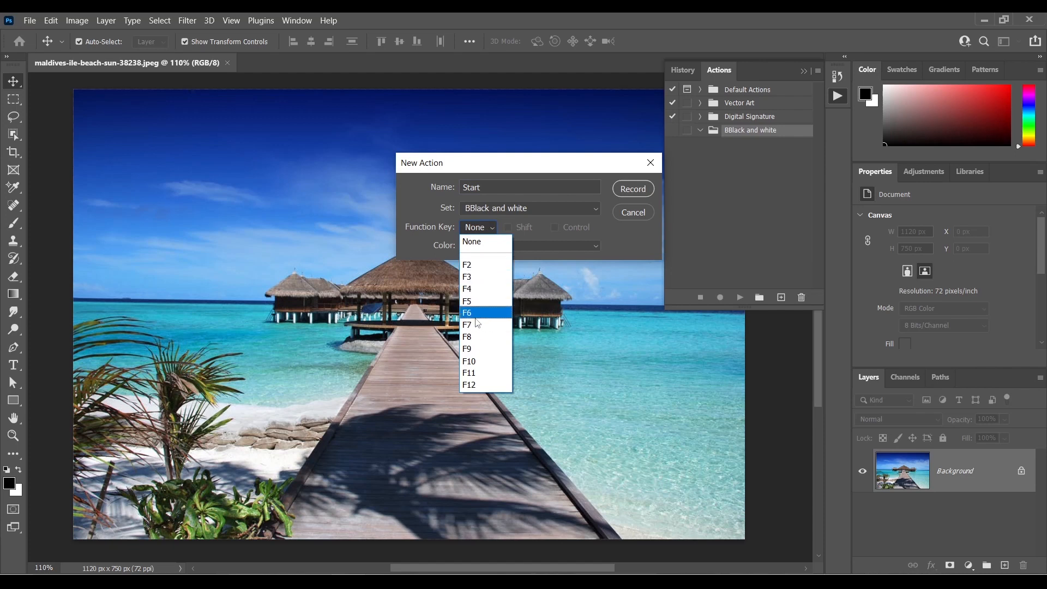
click(552, 231)
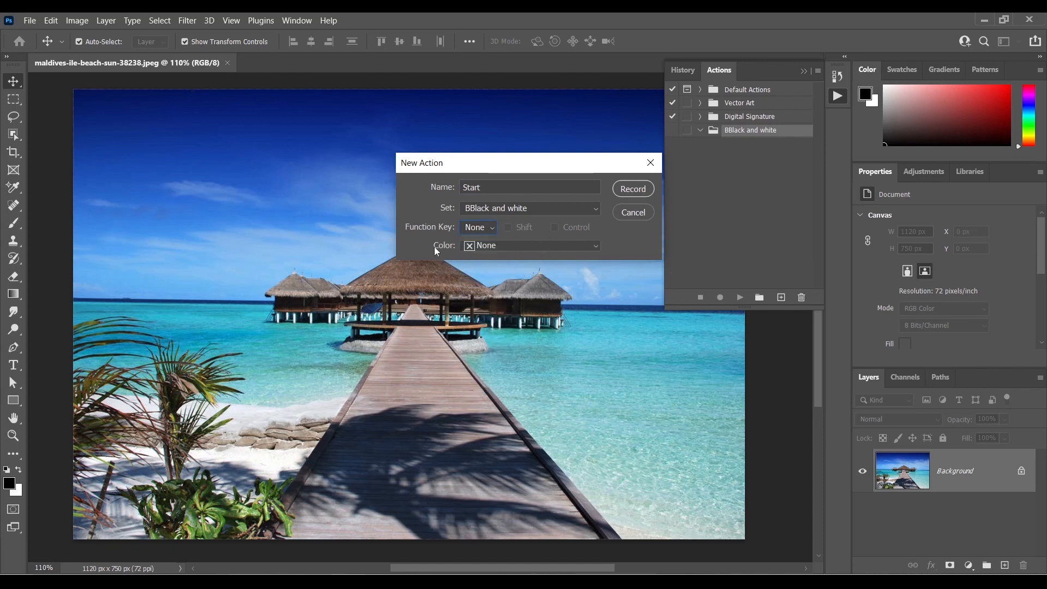
click(489, 246)
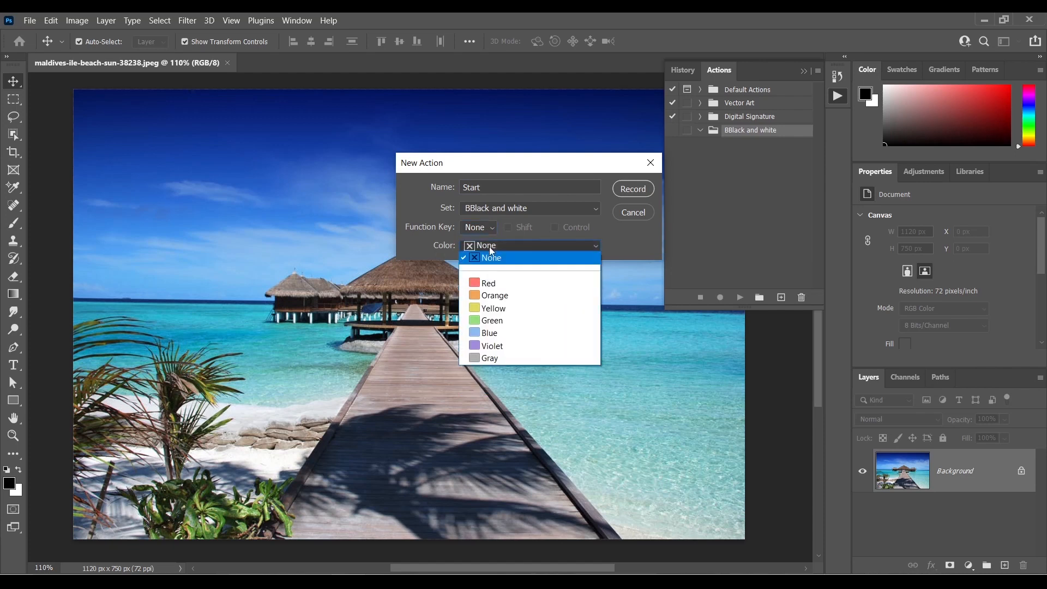
click(498, 283)
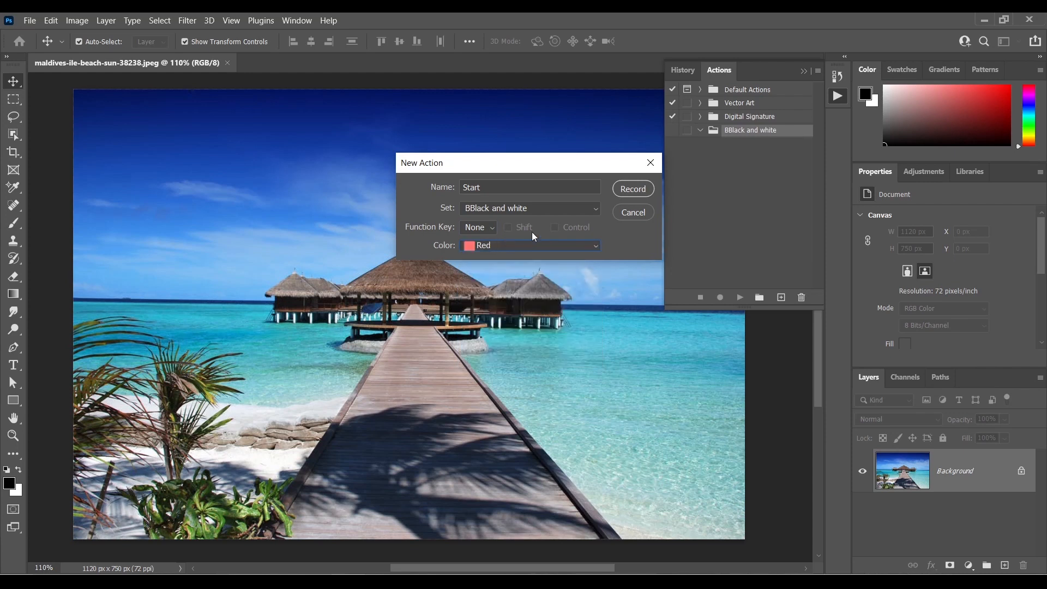
click(645, 190)
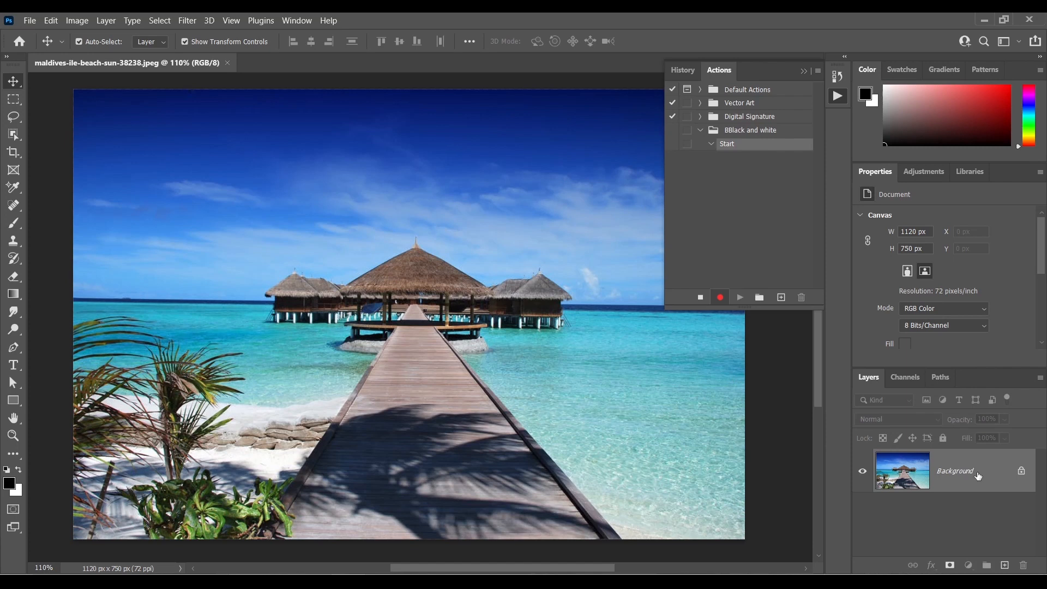
Add a Black & White adjustment layer above the Background layer.
click(969, 565)
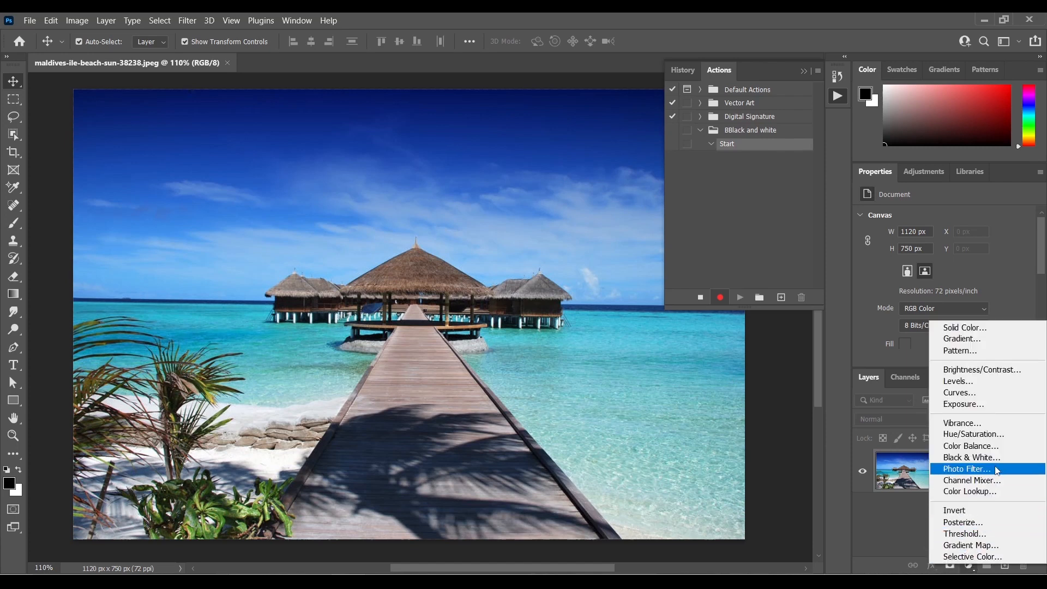
click(972, 463)
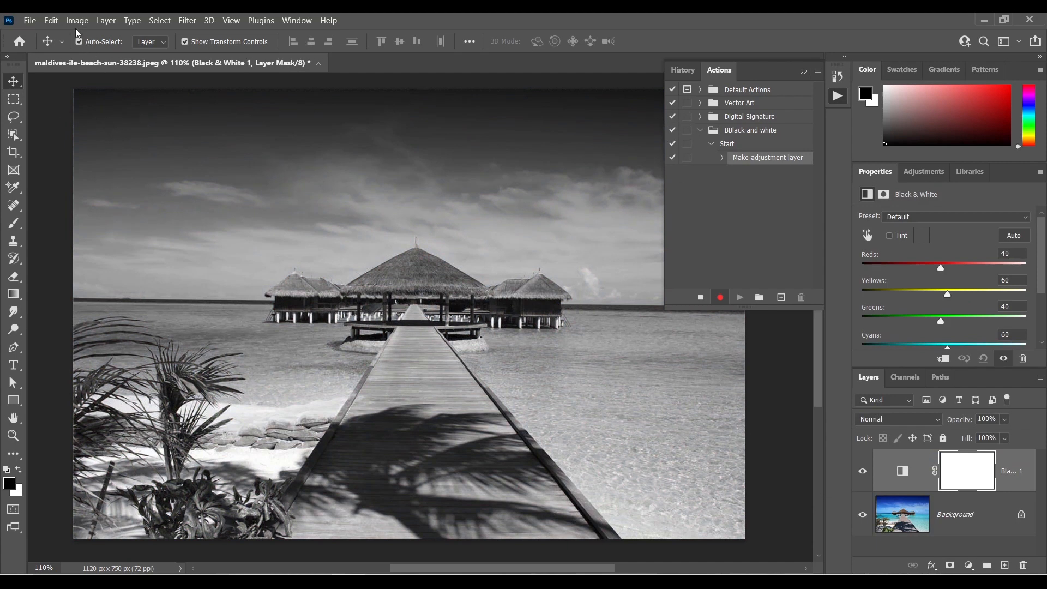
Select the entire canvas and contract the selection by 20 pixels, with the effect applied at canvas bounds.
click(157, 21)
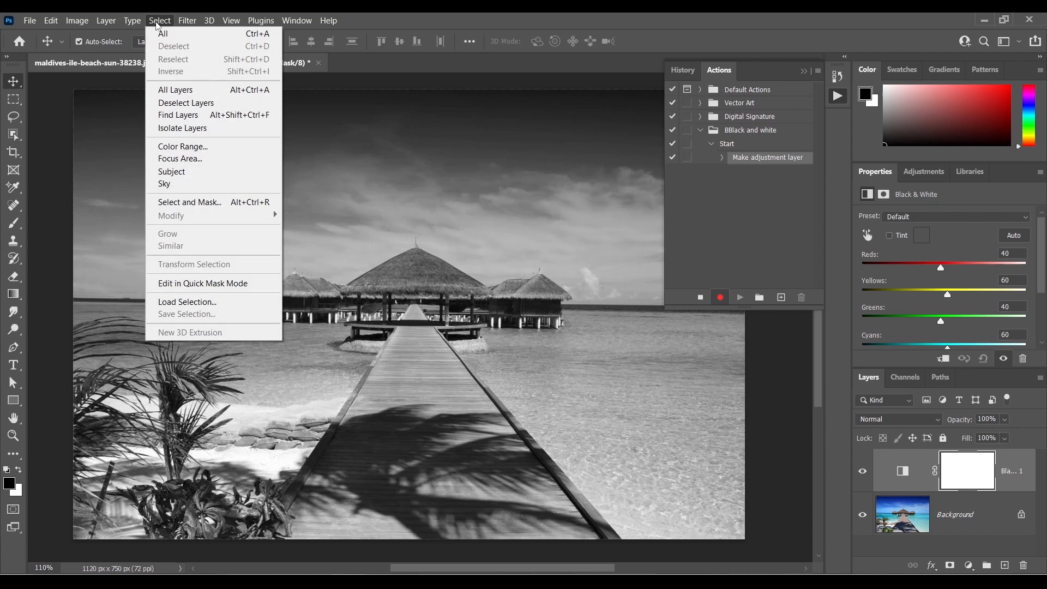
click(164, 34)
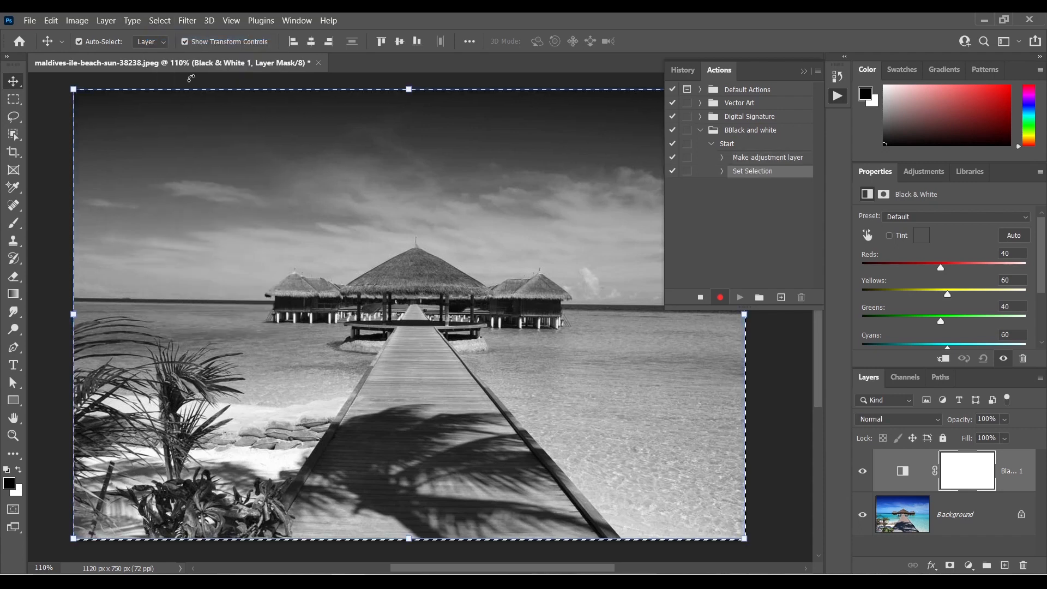
click(160, 22)
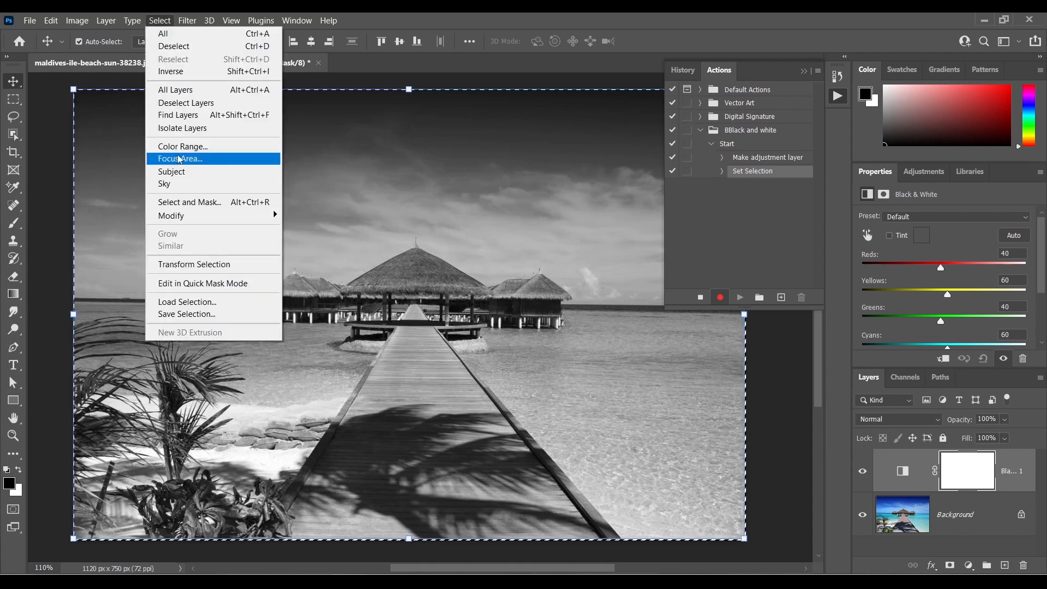
mouse_move(189, 218)
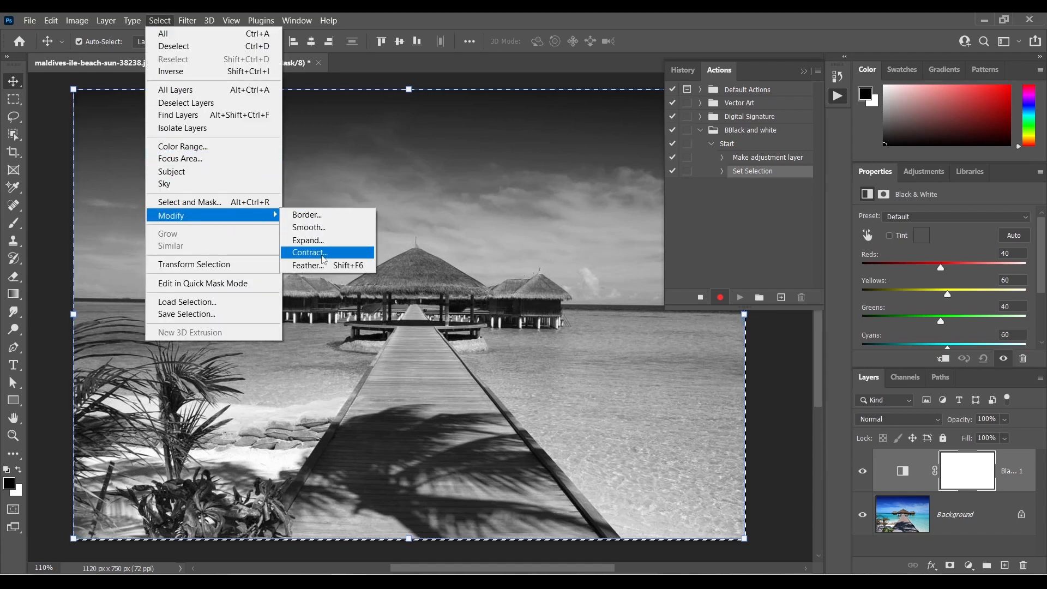
click(320, 258)
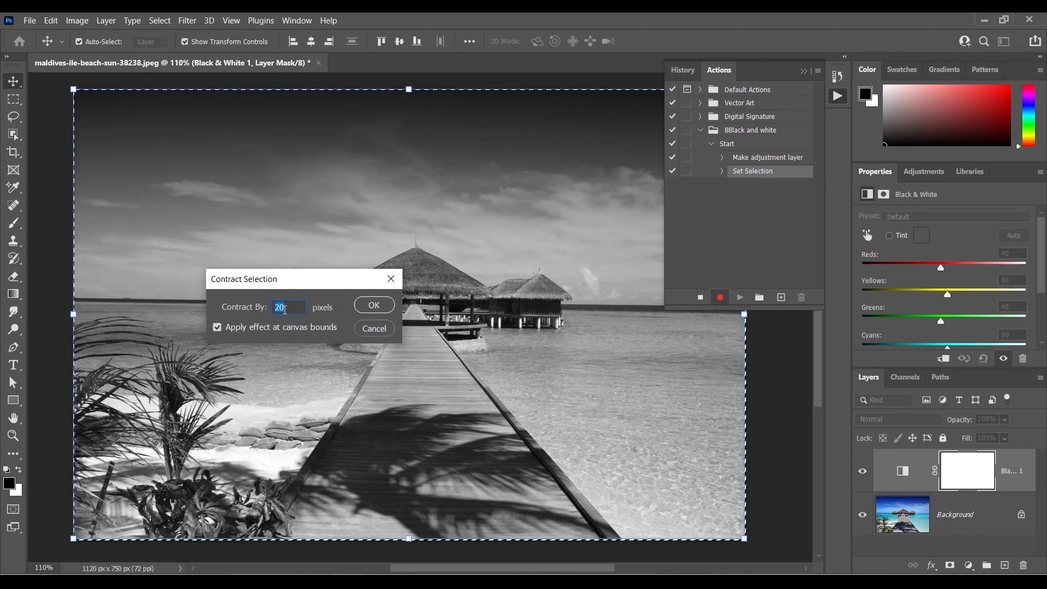
click(374, 305)
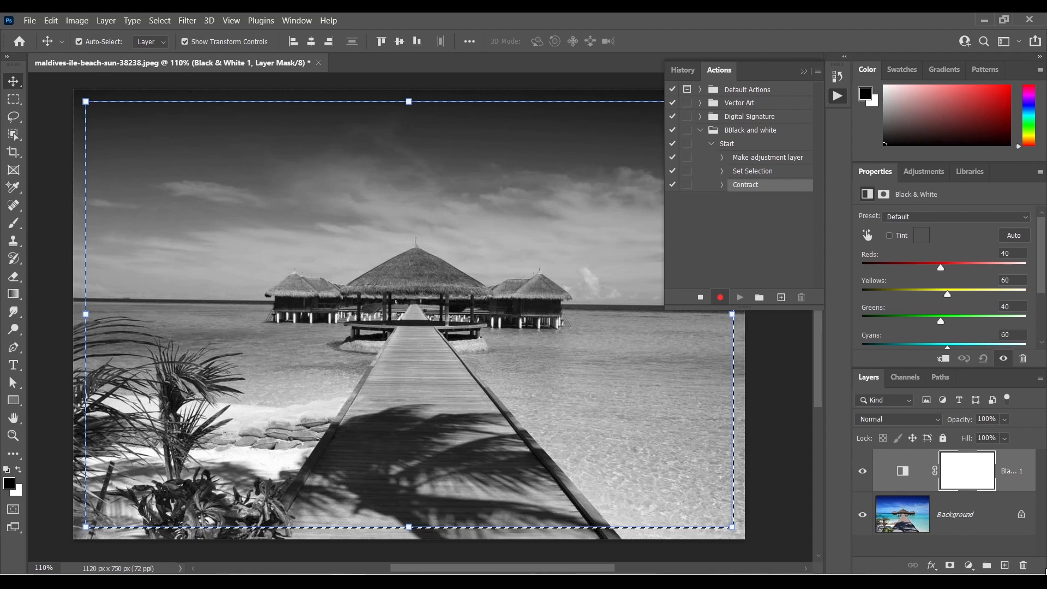
Add a new layer, reset the swatches to the default colours and fill the selection with the white background colour.
click(1005, 565)
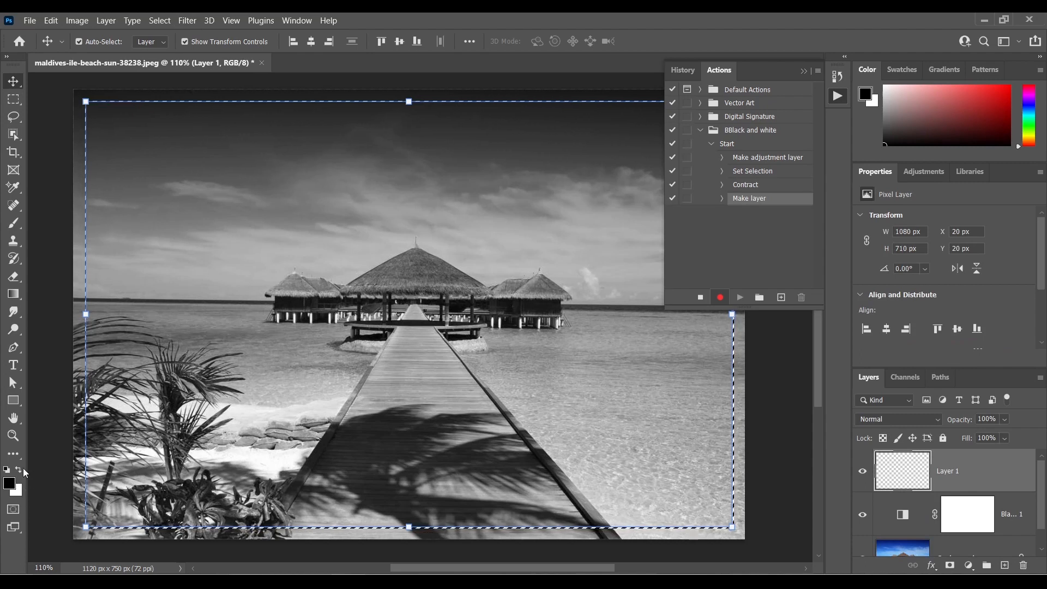
key(d)
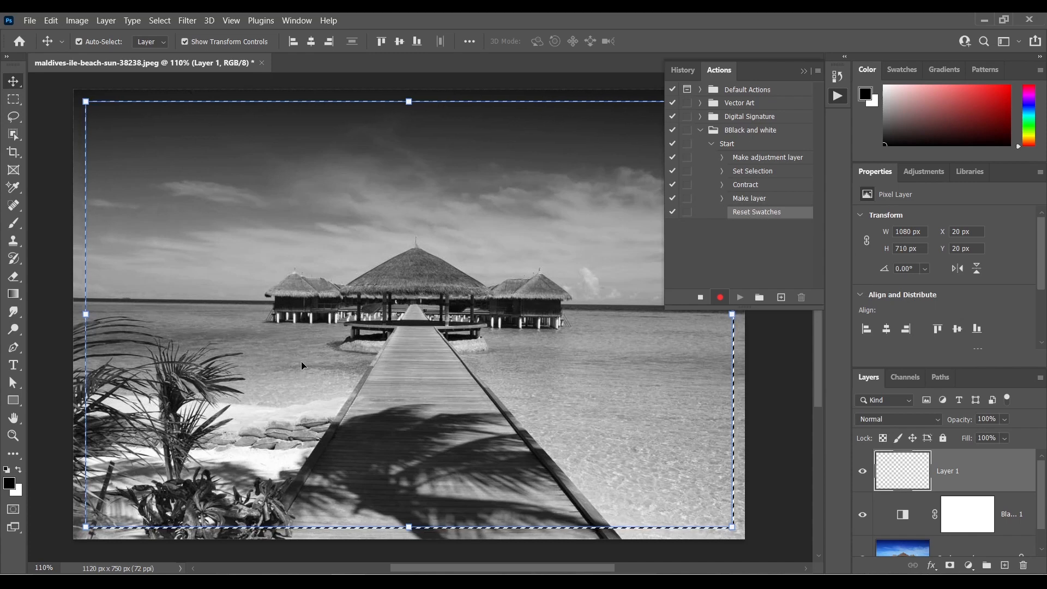
key(ctrl)
key(ctrl+BackSpace)
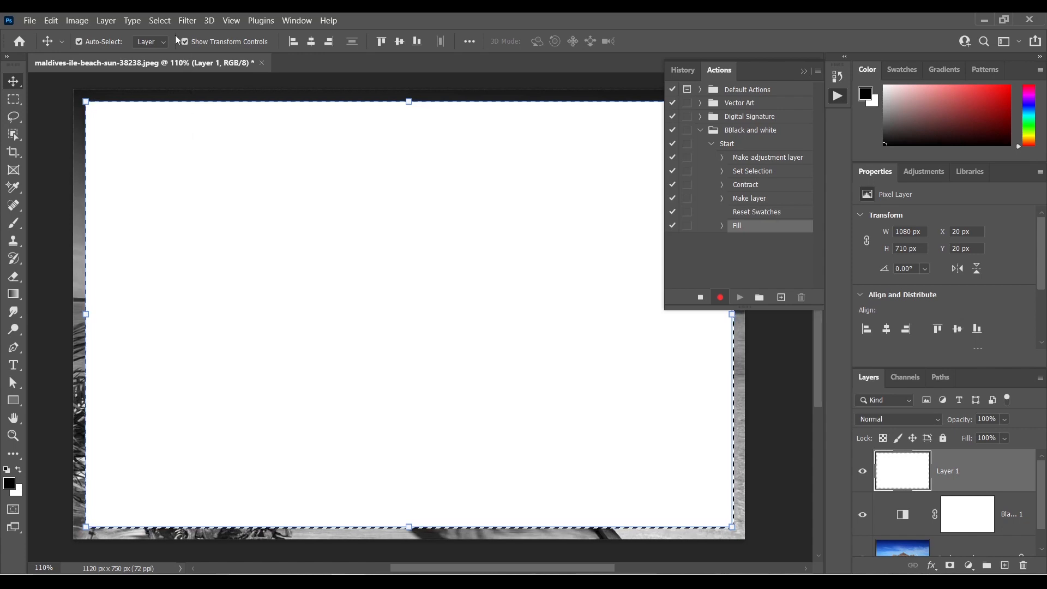
Contract the selection by 1 pixel and delete the white fill inside it to leave a thin border line.
click(159, 21)
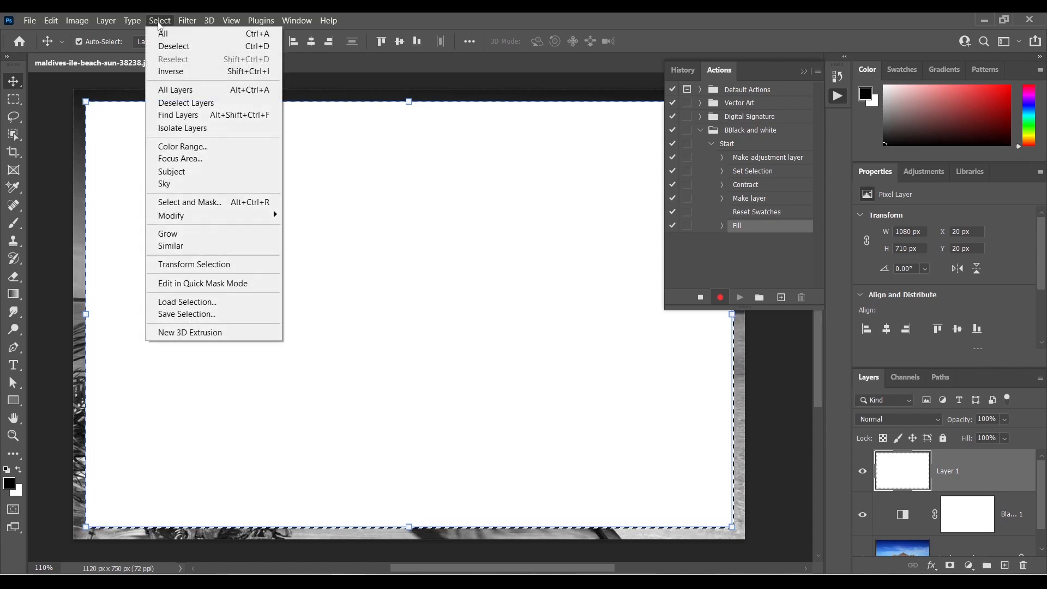
mouse_move(178, 215)
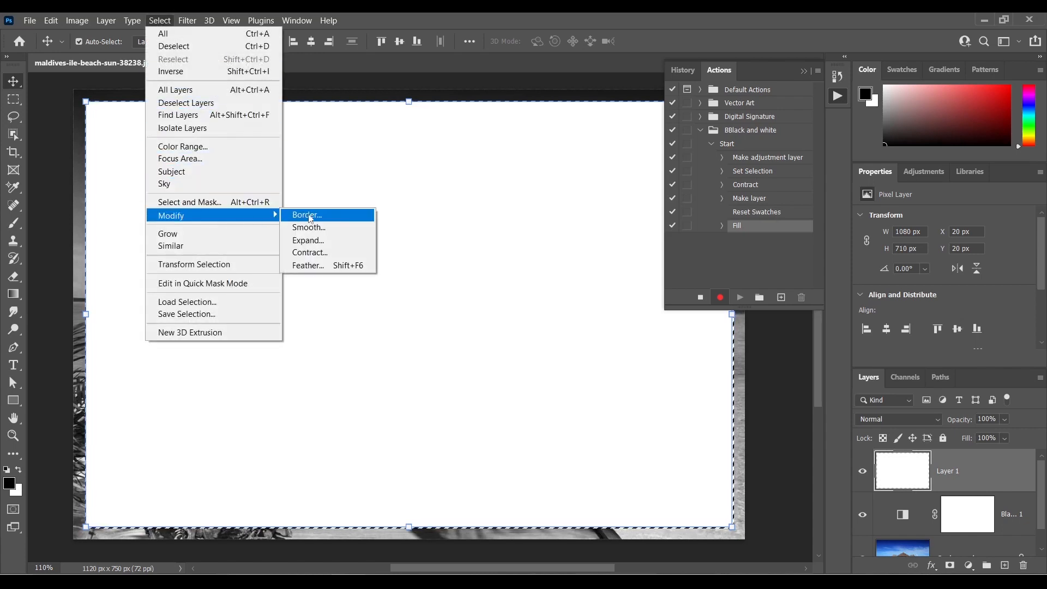
click(308, 253)
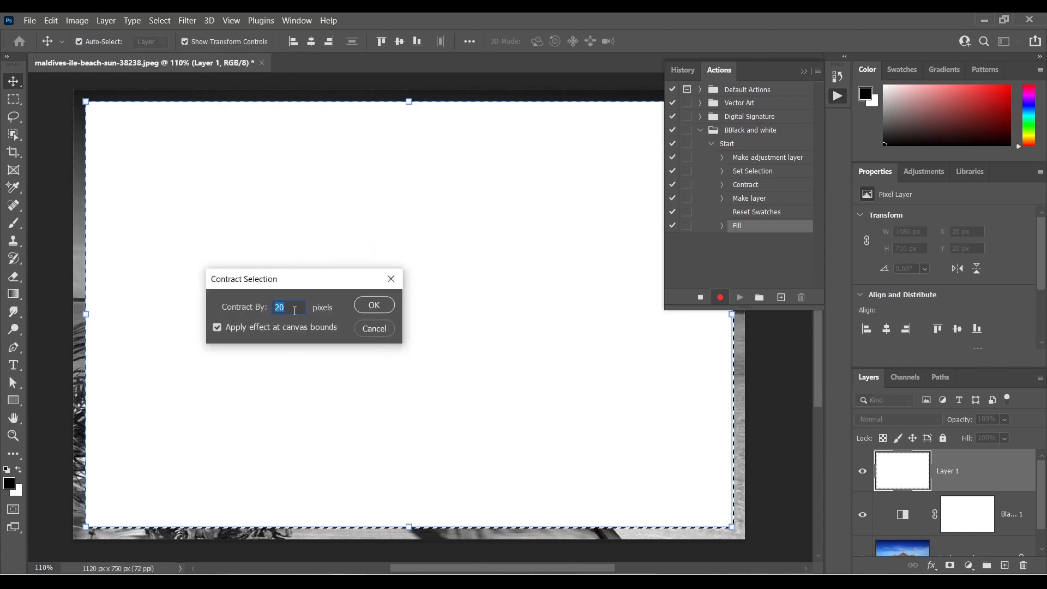
text(1)
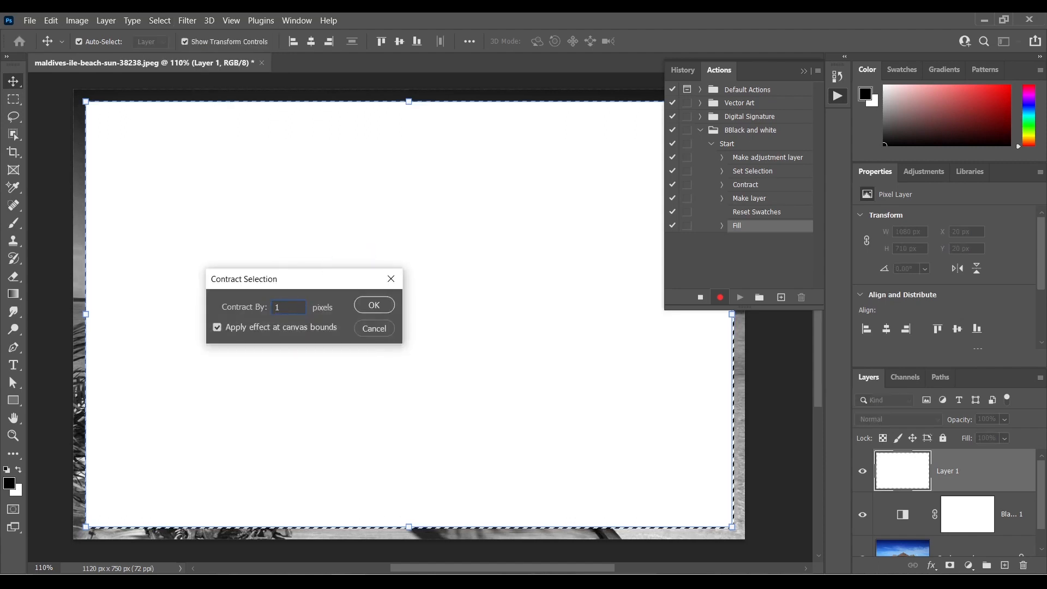
click(375, 306)
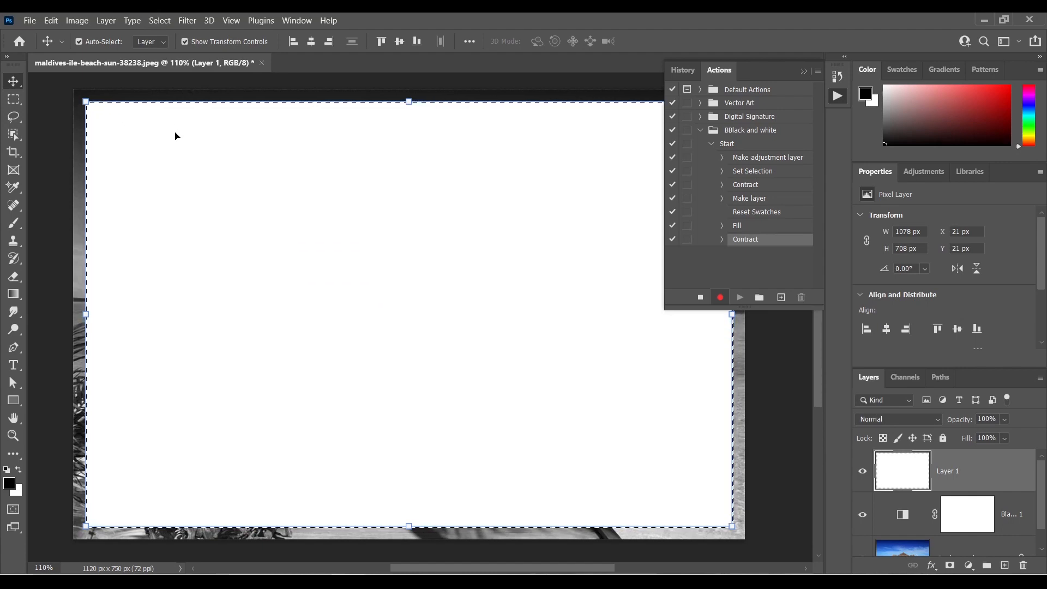
key(Delete)
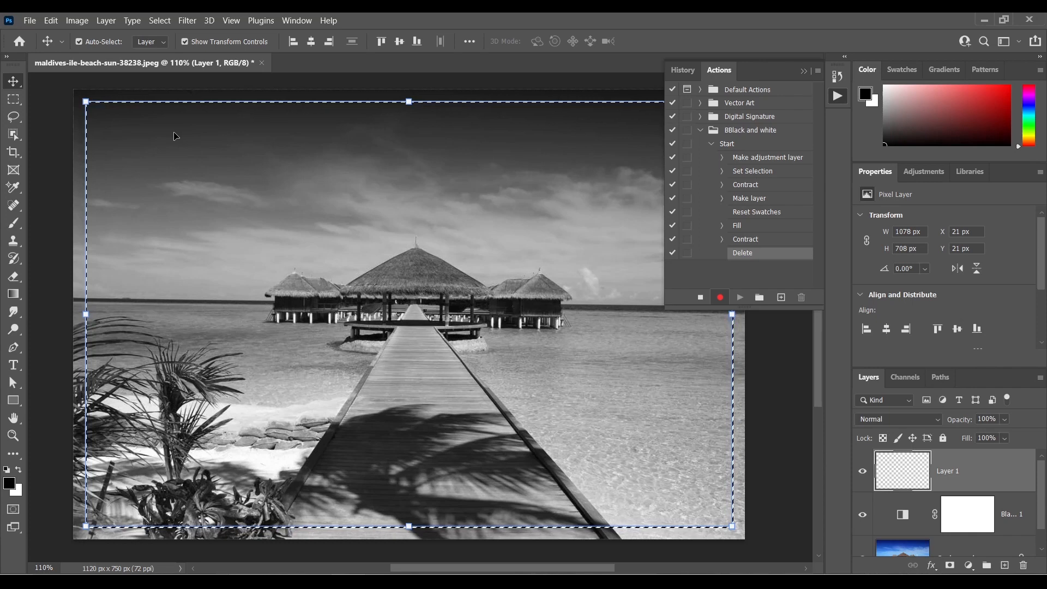
Deselect the selection and stop recording the Start action.
click(166, 22)
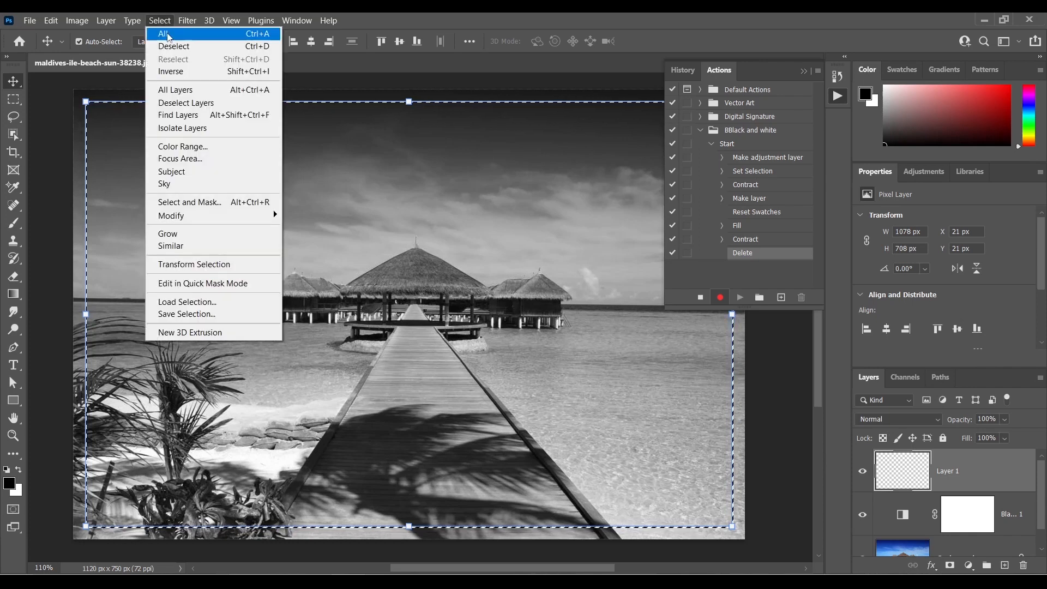
click(173, 46)
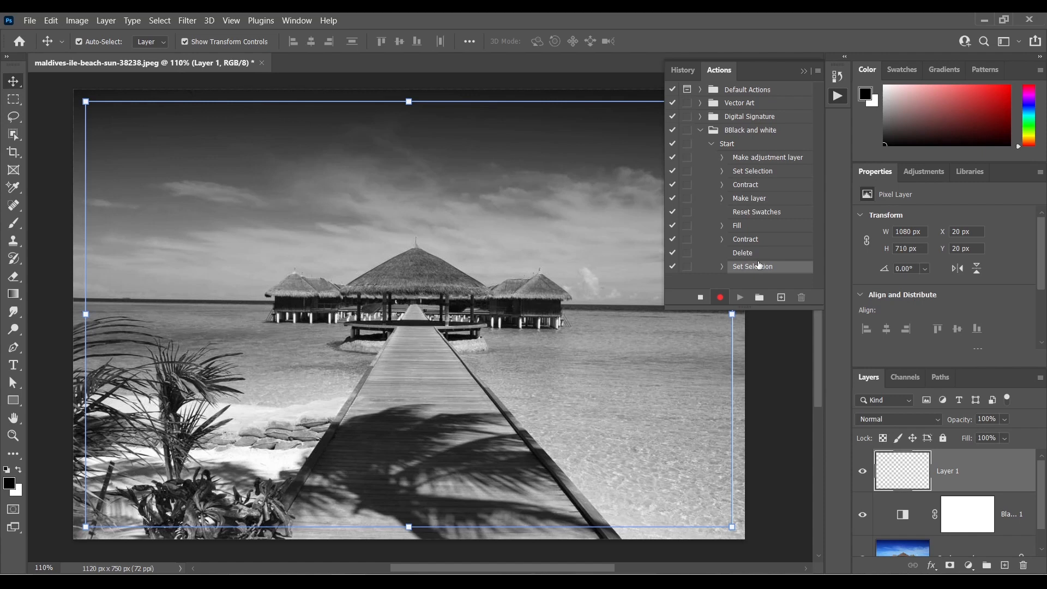
click(701, 299)
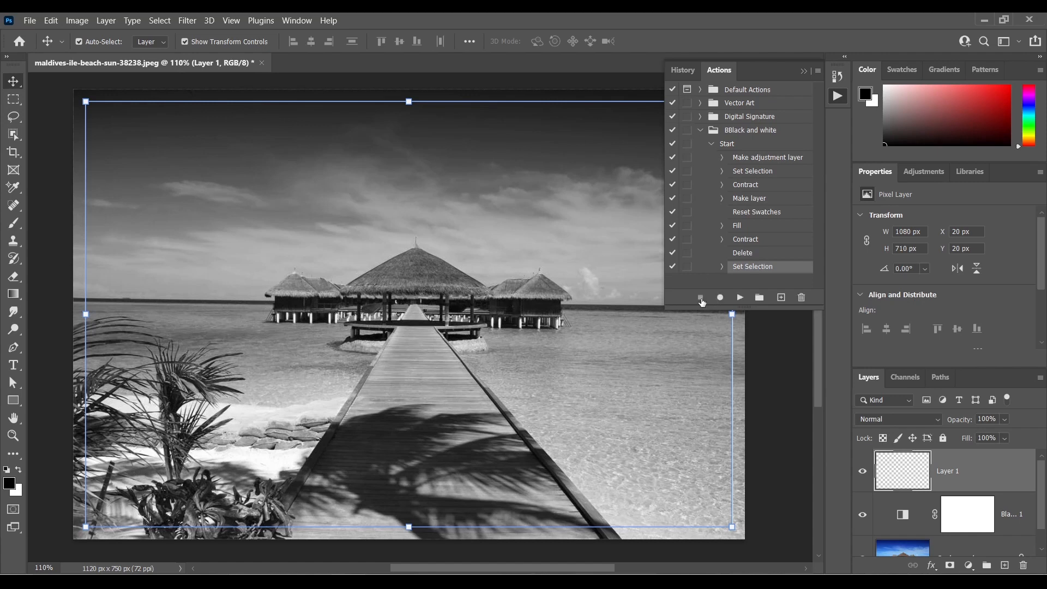
Collapse the Start action and rename its action set to "Black and white".
click(712, 143)
double_click(728, 131)
key(Home)
key(Delete)
click(733, 168)
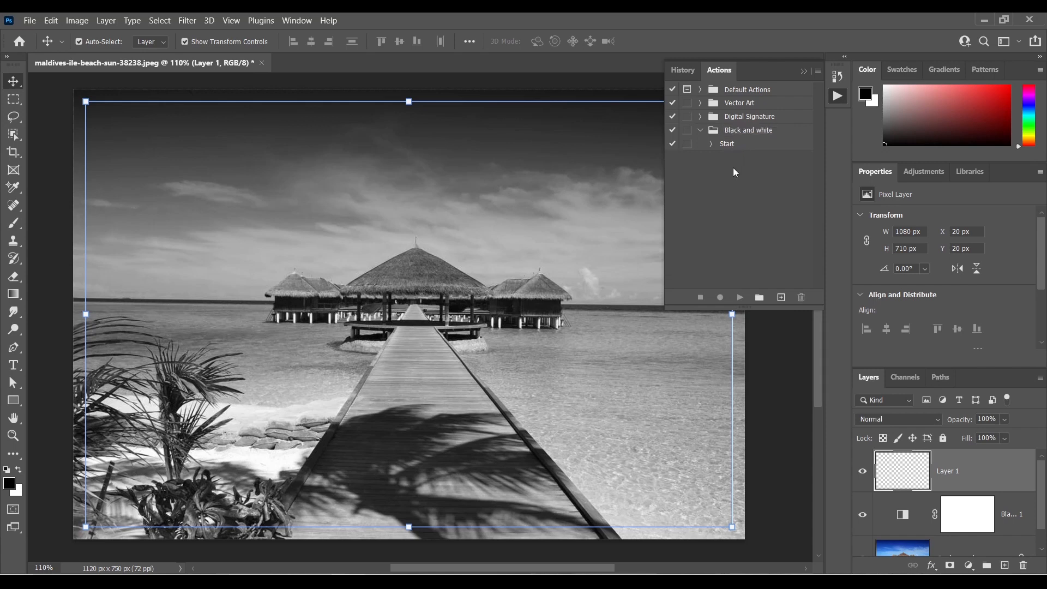
Hide the actions list and close the beach photo without saving its changes.
scroll(966, 520, down, 1)
scroll(966, 520, up, 1)
click(470, 306)
click(803, 71)
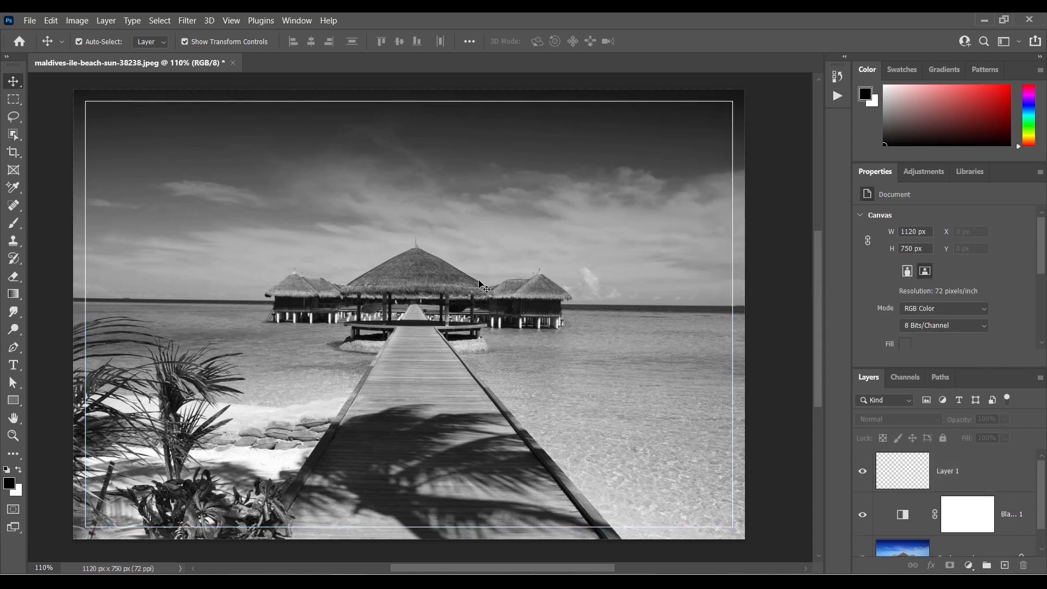
click(234, 63)
click(543, 237)
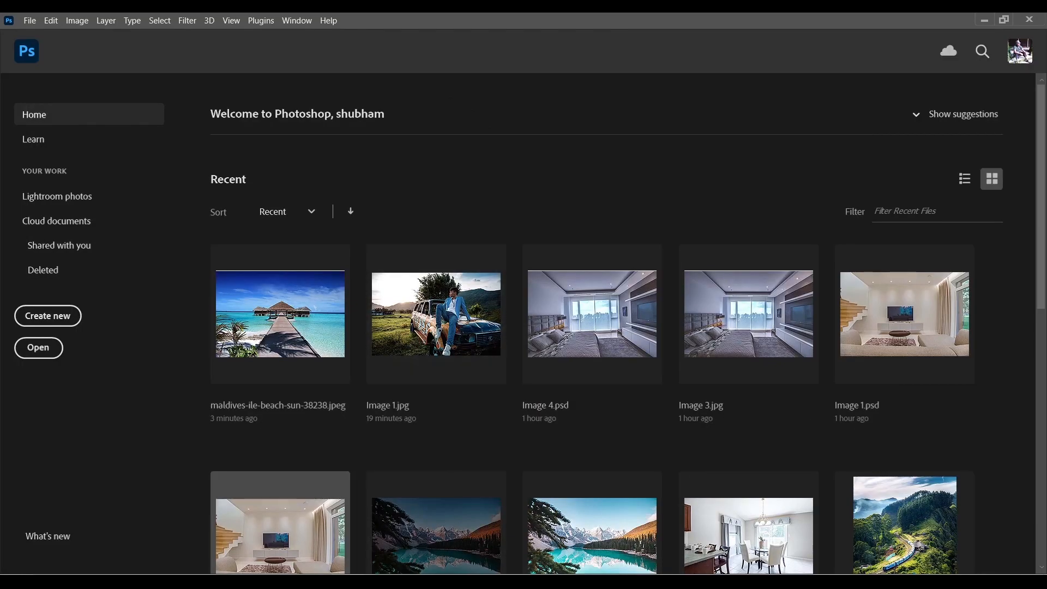
Open pexels-photo-372098, pexels-photo-672358 and pexels-photo-674268 from the Photoshop Actions folder in Photoshop.
click(322, 562)
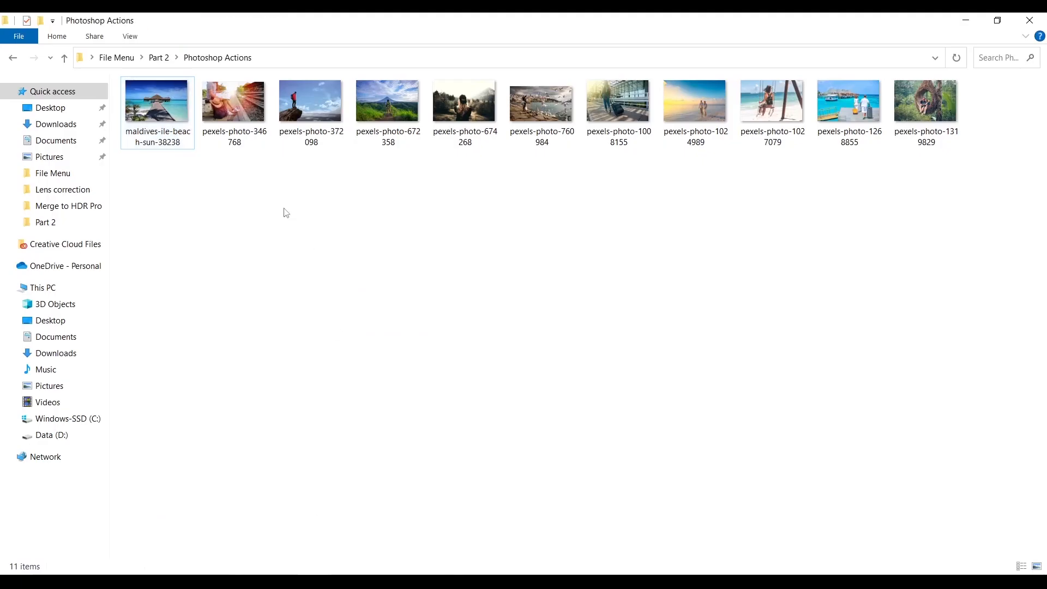
click(326, 114)
shift+click(464, 107)
drag(464, 106, 528, 195)
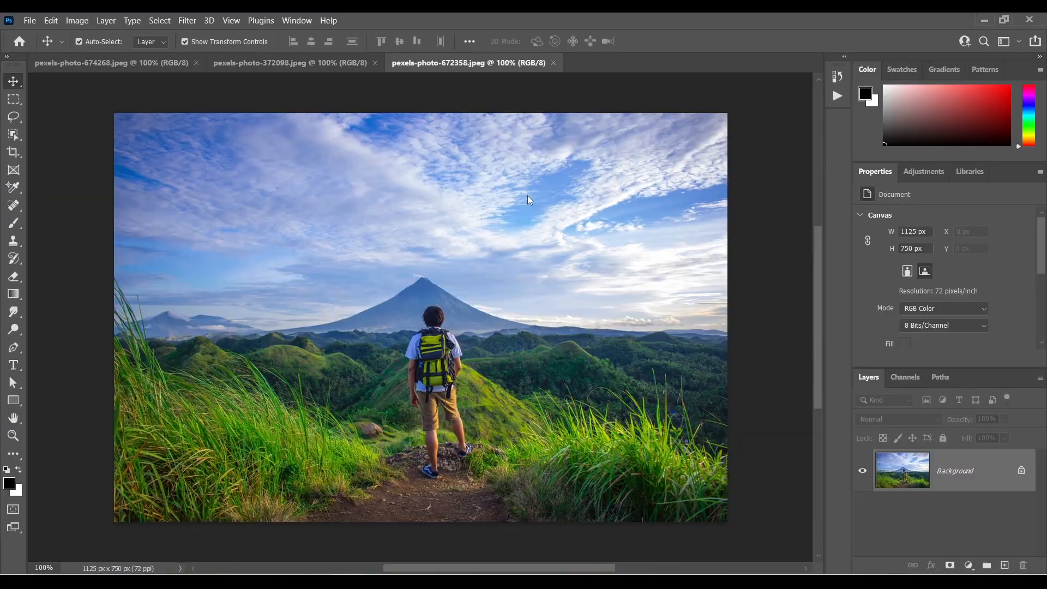
Play the Start action from the Black and white set on pexels-photo-674268.jpeg.
click(139, 64)
click(296, 20)
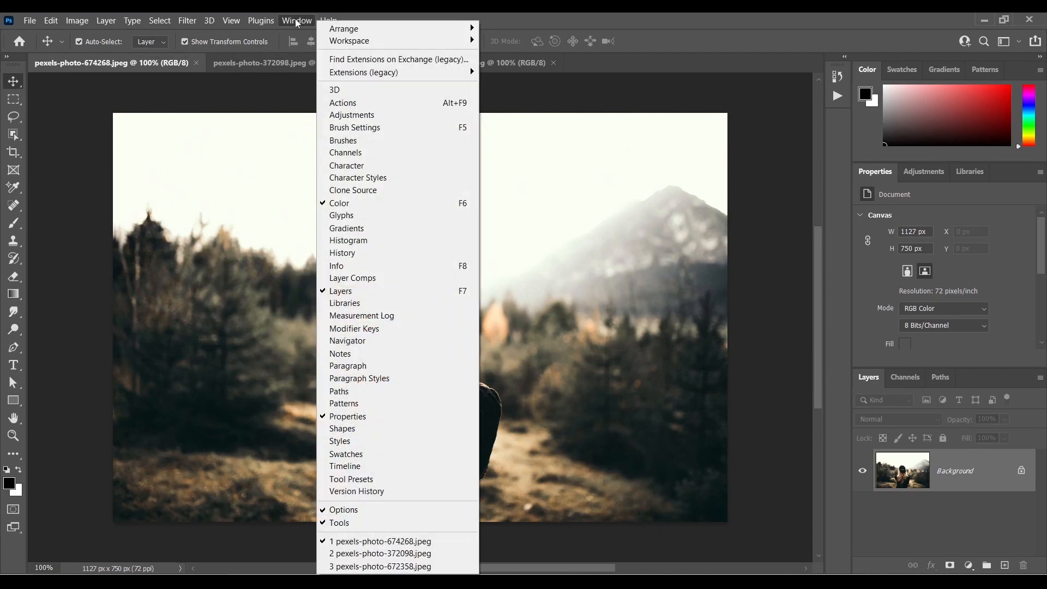
click(360, 103)
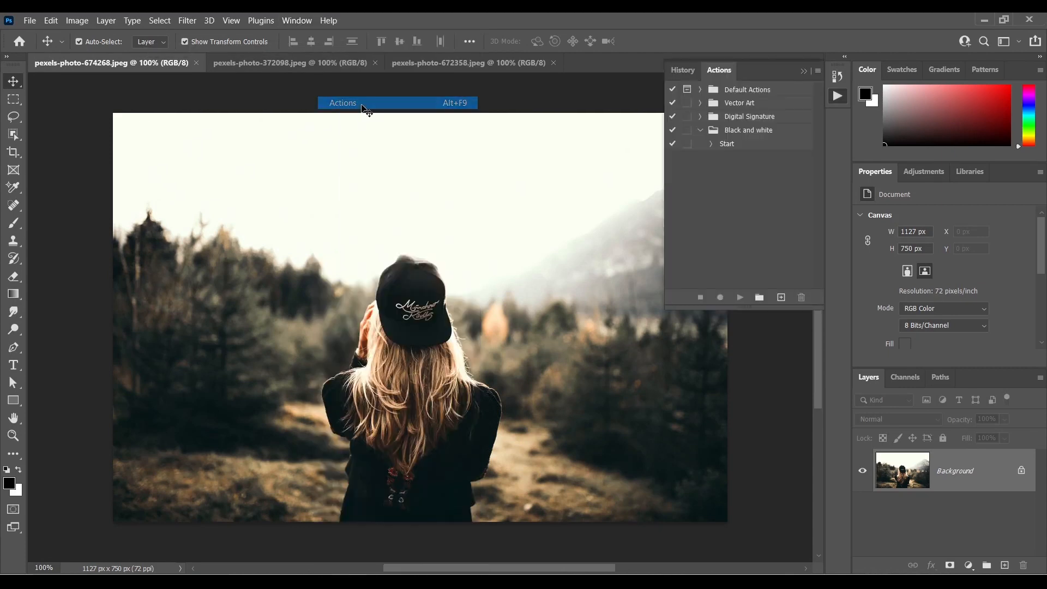
click(735, 145)
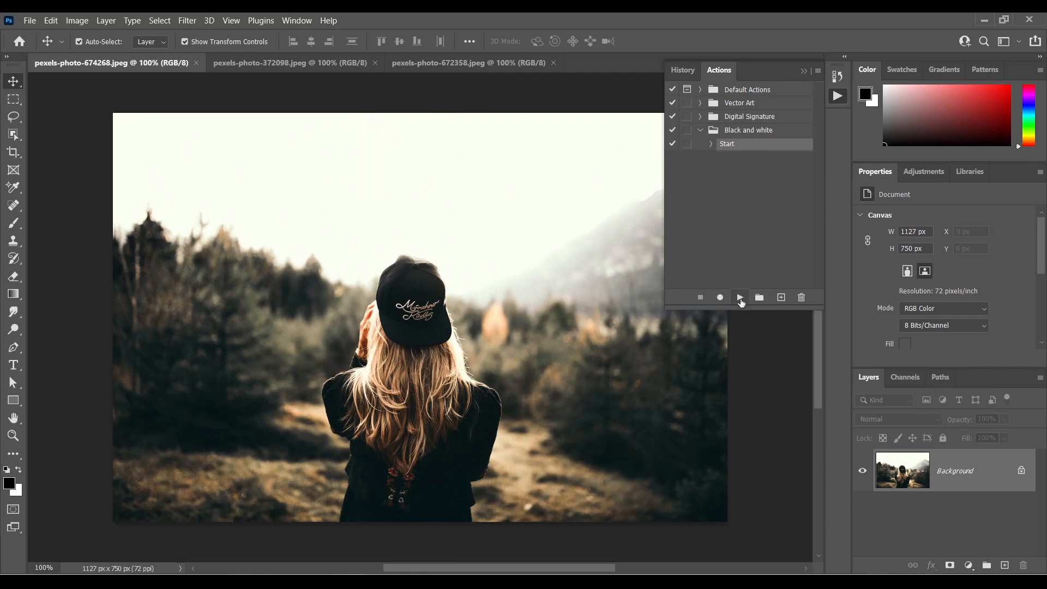
click(740, 297)
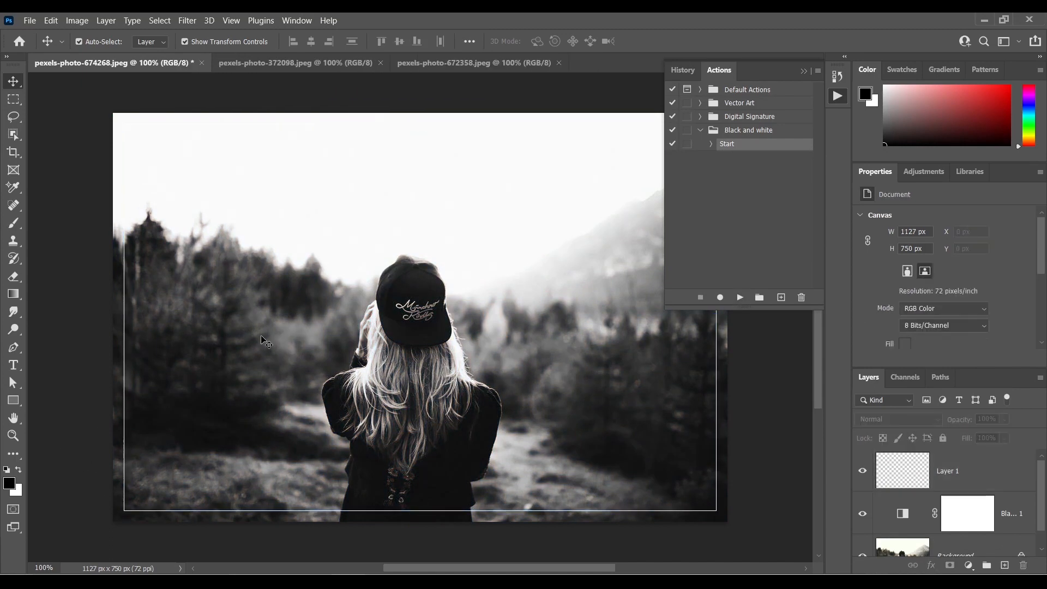
Play the Start action on pexels-photo-372098.jpeg and on pexels-photo-672358.jpeg.
click(288, 62)
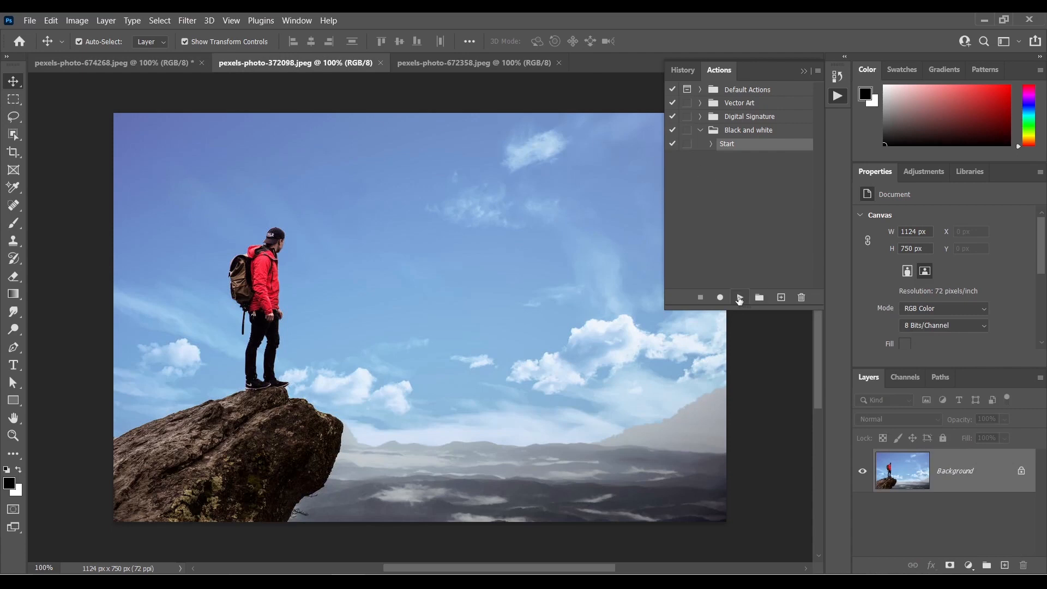
click(740, 297)
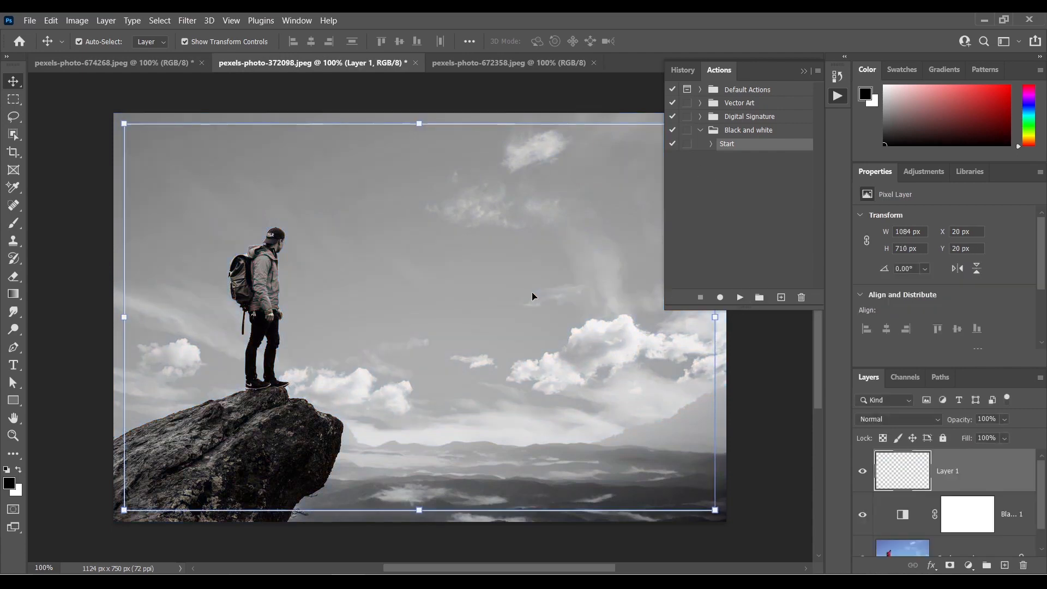
click(484, 64)
click(740, 297)
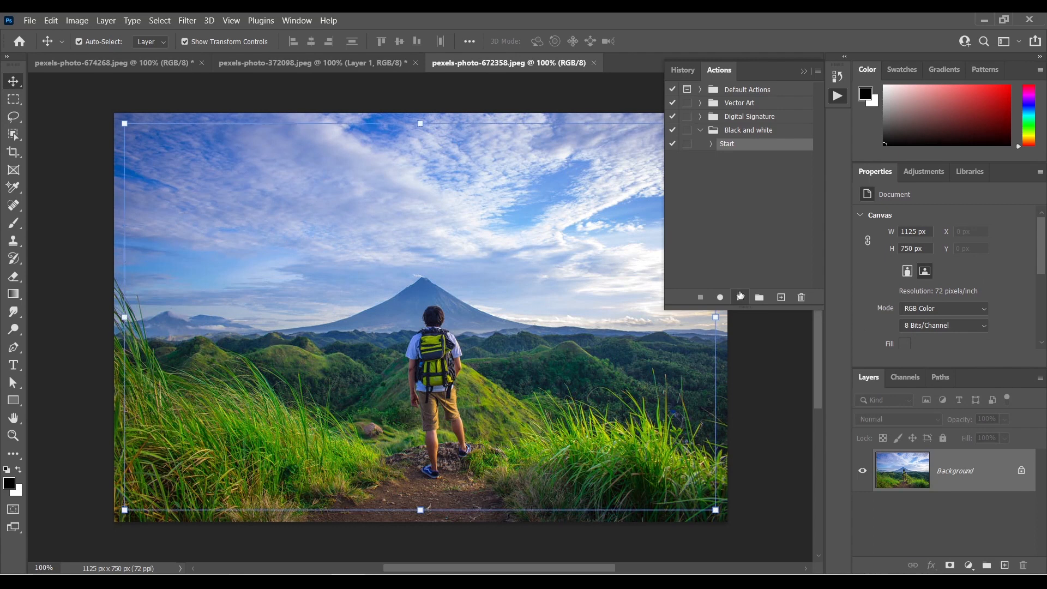
click(73, 222)
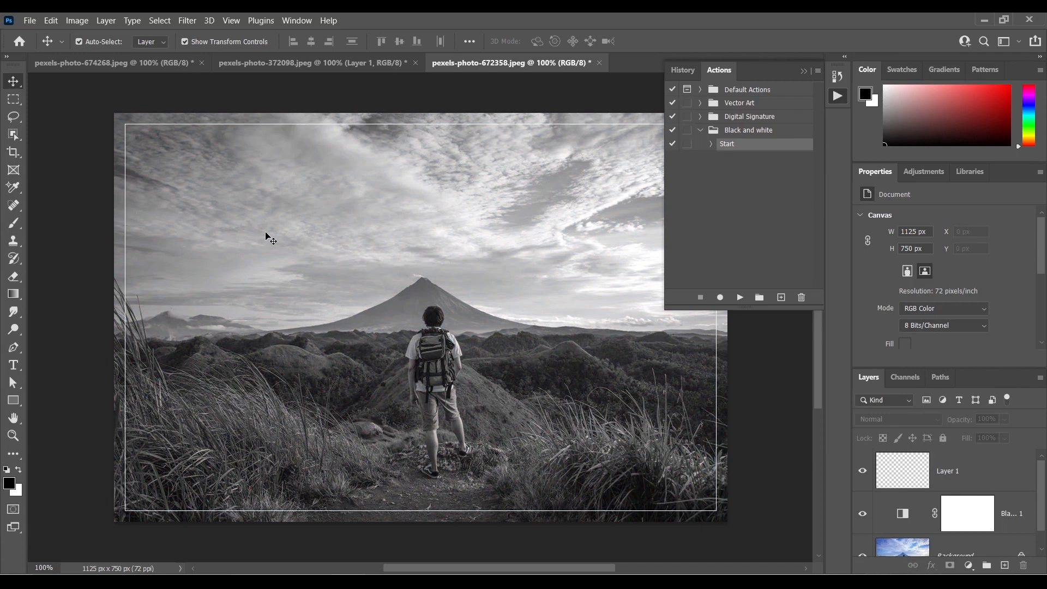
Collapse the Black and white action set and close all three open photos without saving.
click(701, 130)
click(724, 214)
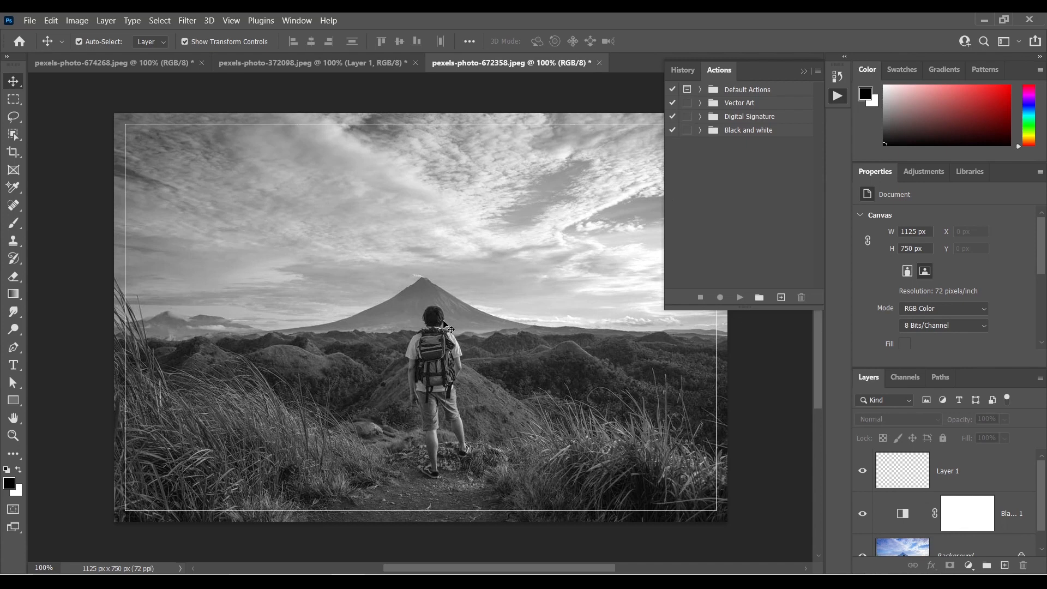
click(600, 63)
click(545, 238)
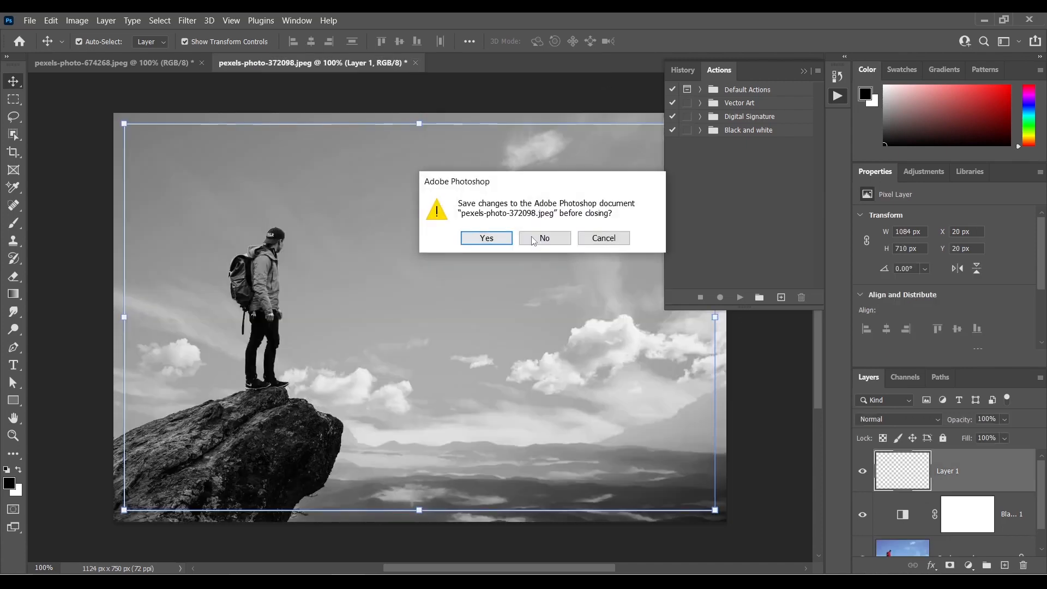
click(544, 238)
click(545, 238)
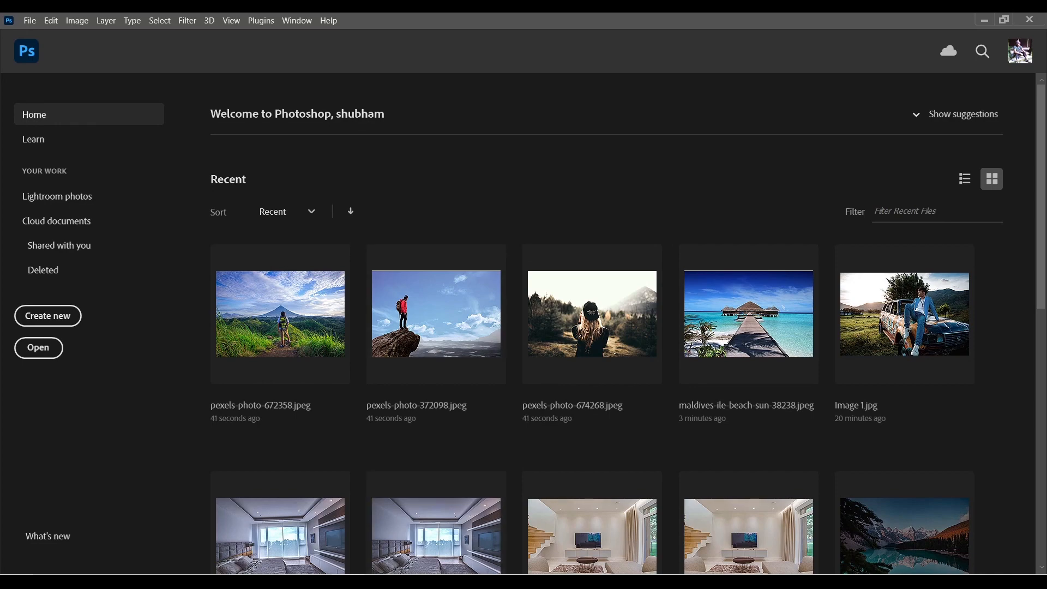
Open pexels-photo-760984 from the Photoshop Actions folder in Photoshop.
click(318, 582)
click(485, 527)
drag(542, 106, 439, 437)
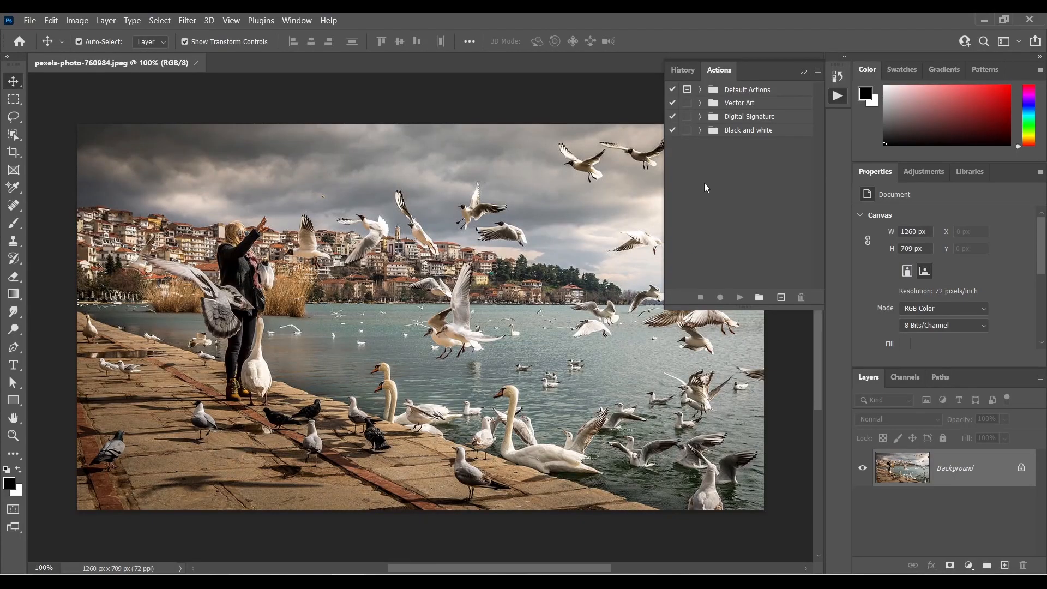
Create an action set named "Resize 1000x500" and start recording a new action named "Resize" in it.
click(759, 297)
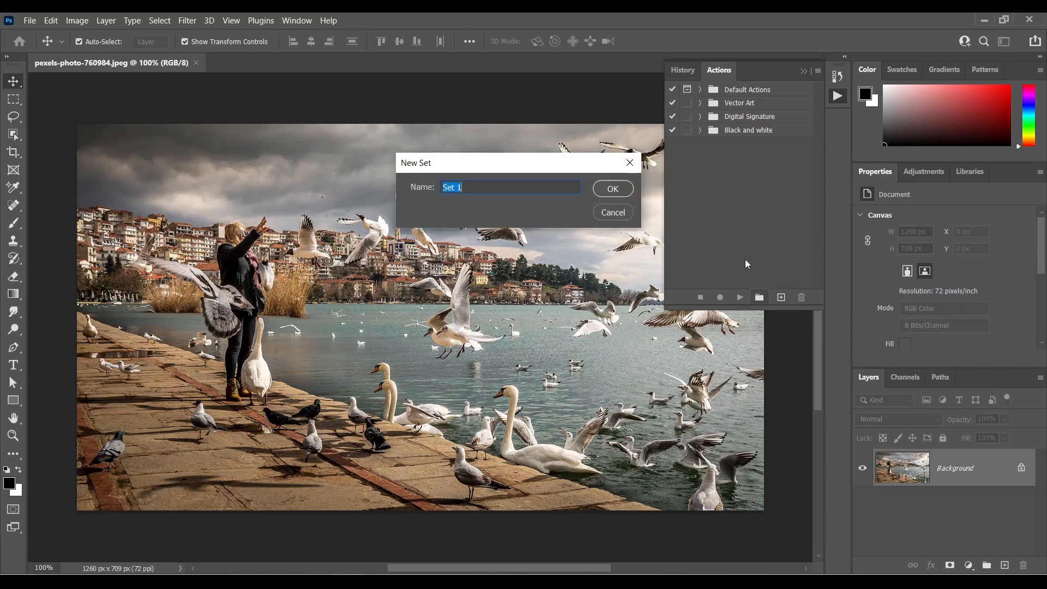
text(Resize 1000x500)
click(613, 190)
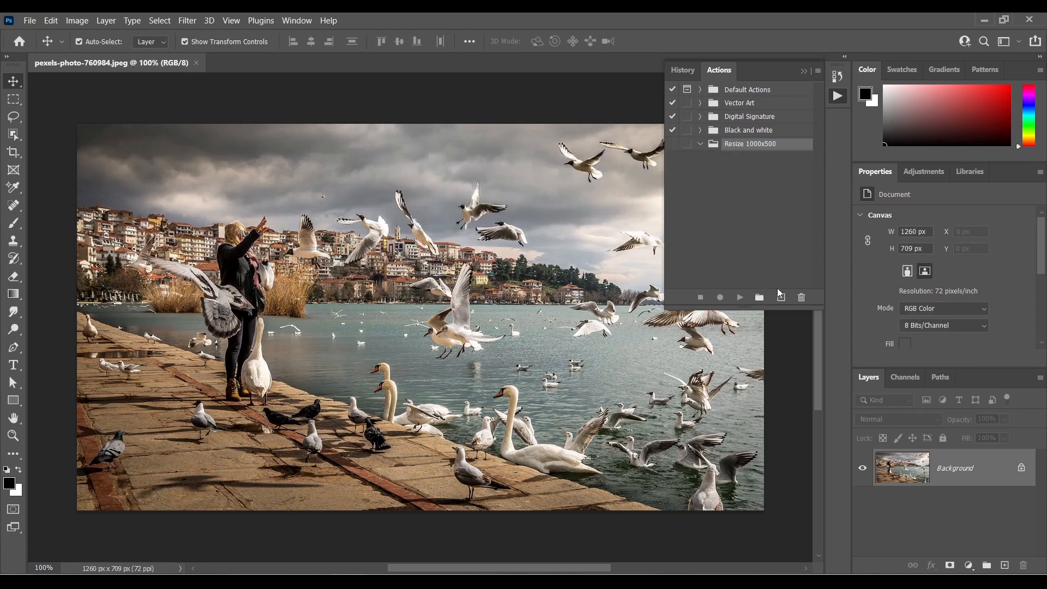
click(782, 297)
text(Resize)
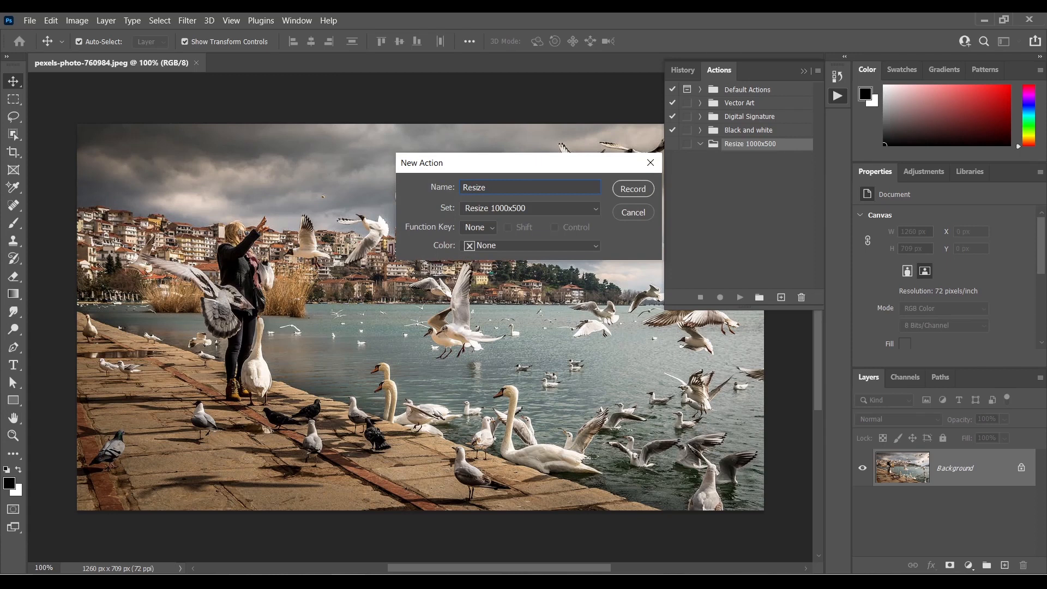
click(627, 191)
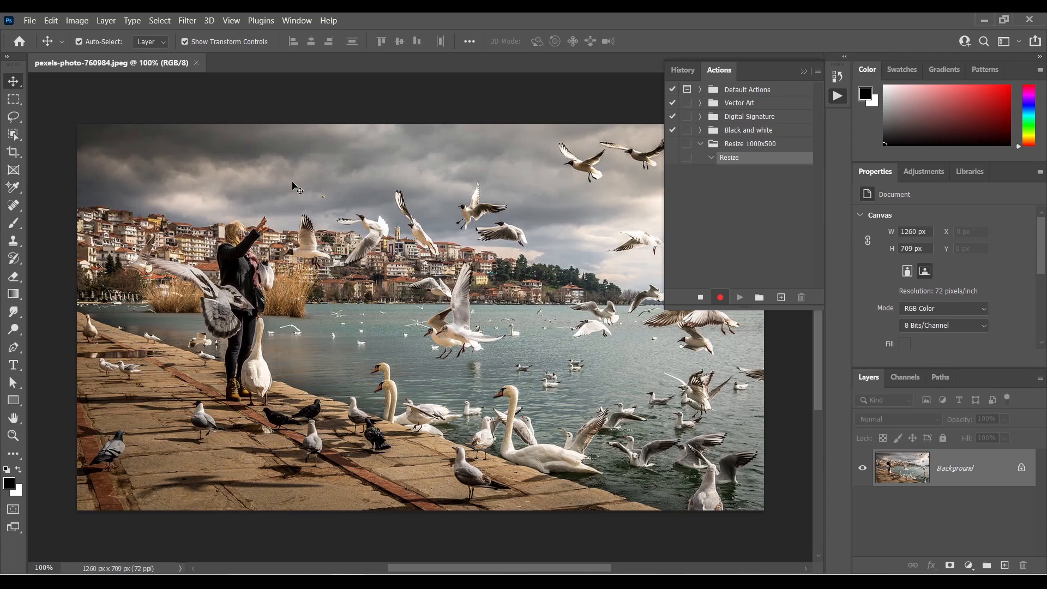
Resize the image to a width of 1000 pixels with proportions linked, and review the recorded Image Size settings.
click(79, 21)
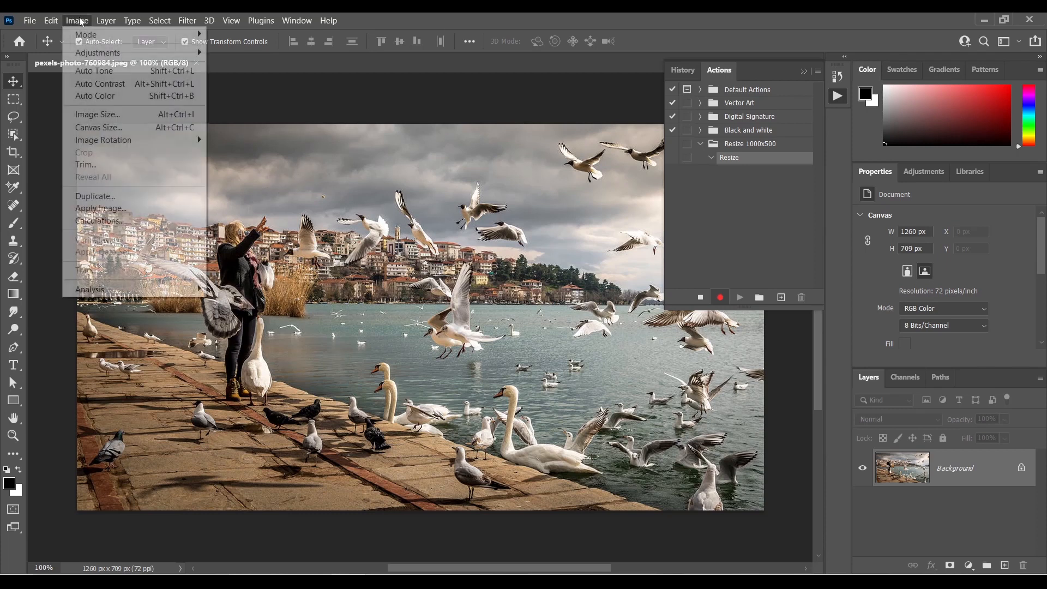
click(97, 114)
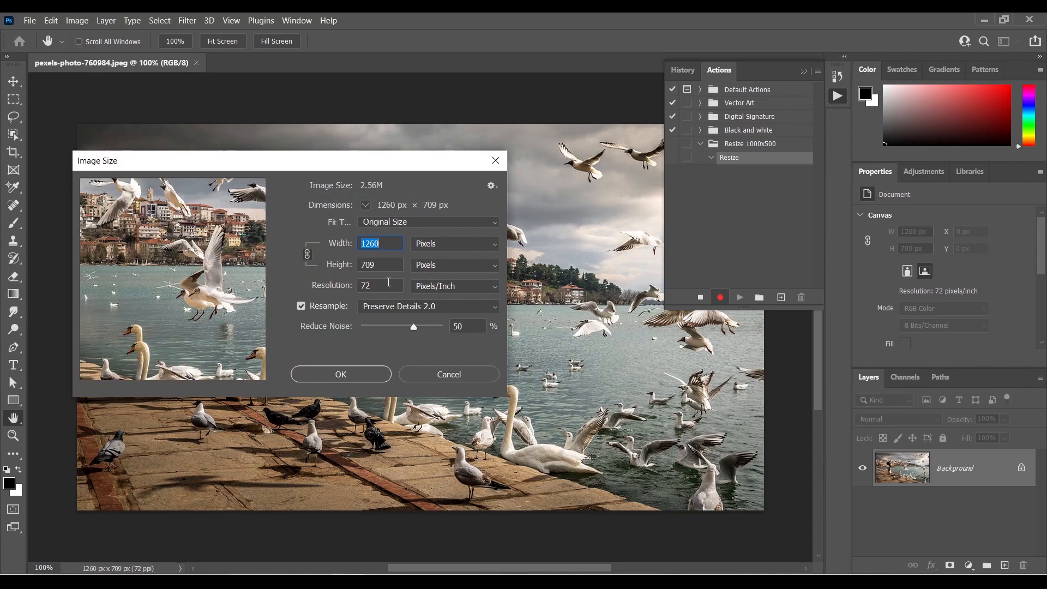
key(Tab)
double_click(384, 242)
text(1000)
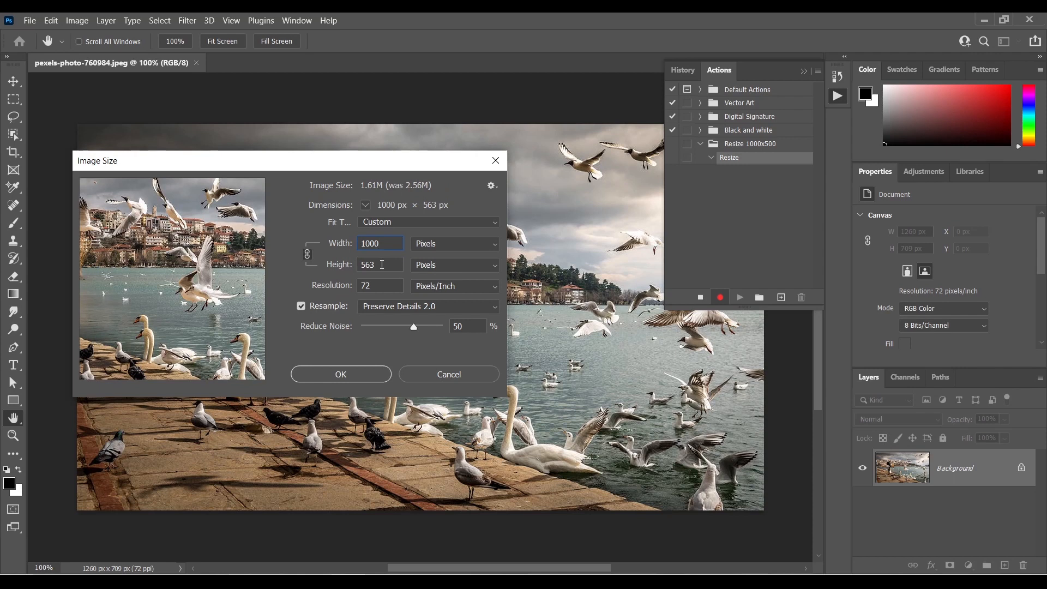
click(359, 380)
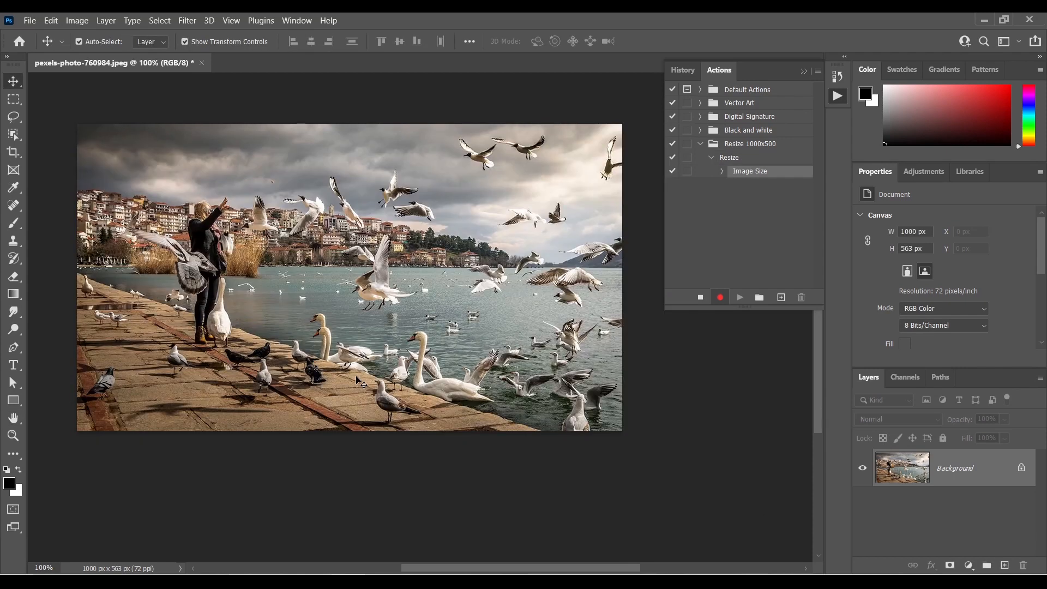
click(722, 172)
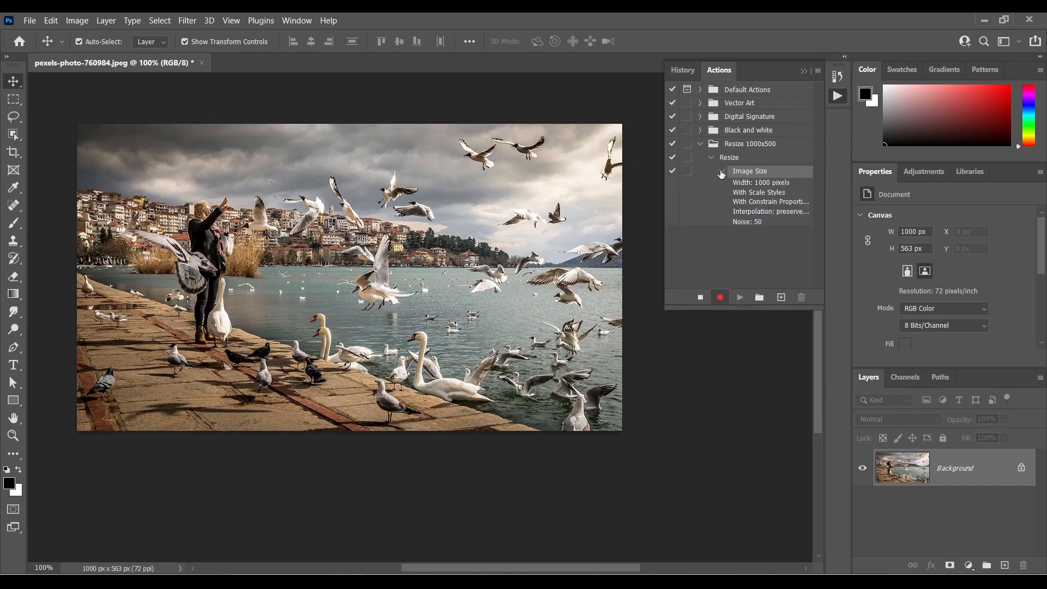
click(722, 171)
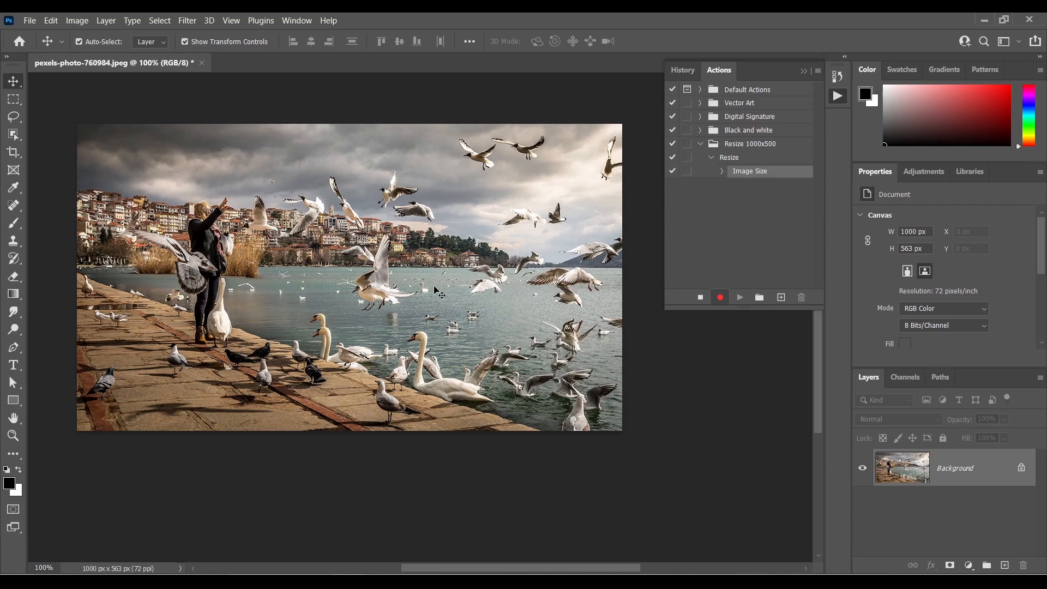
Convert the Background into a regular layer named Layer 0.
drag(432, 310, 472, 331)
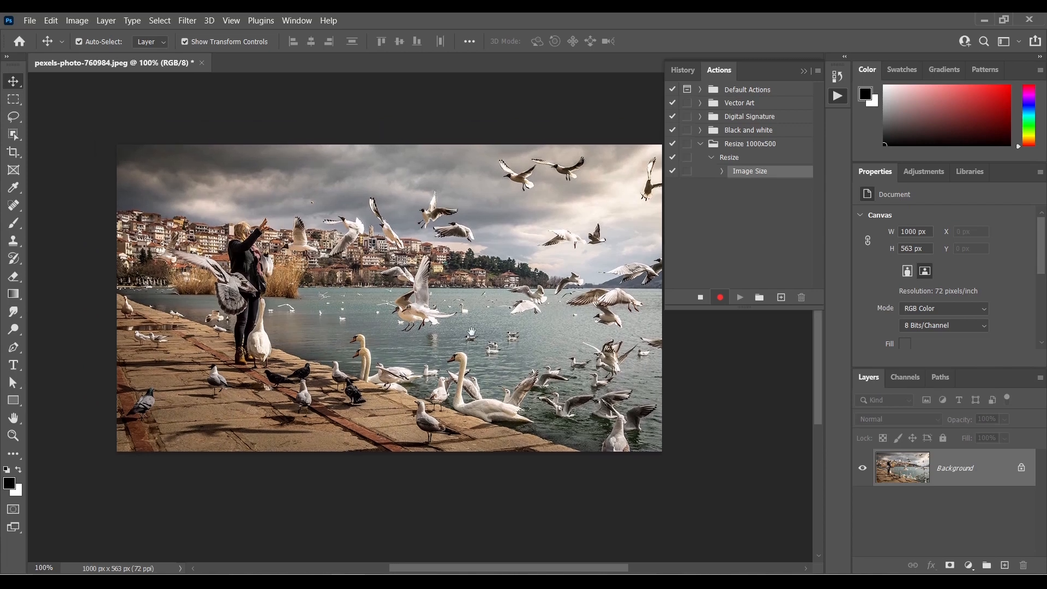
right_click(953, 472)
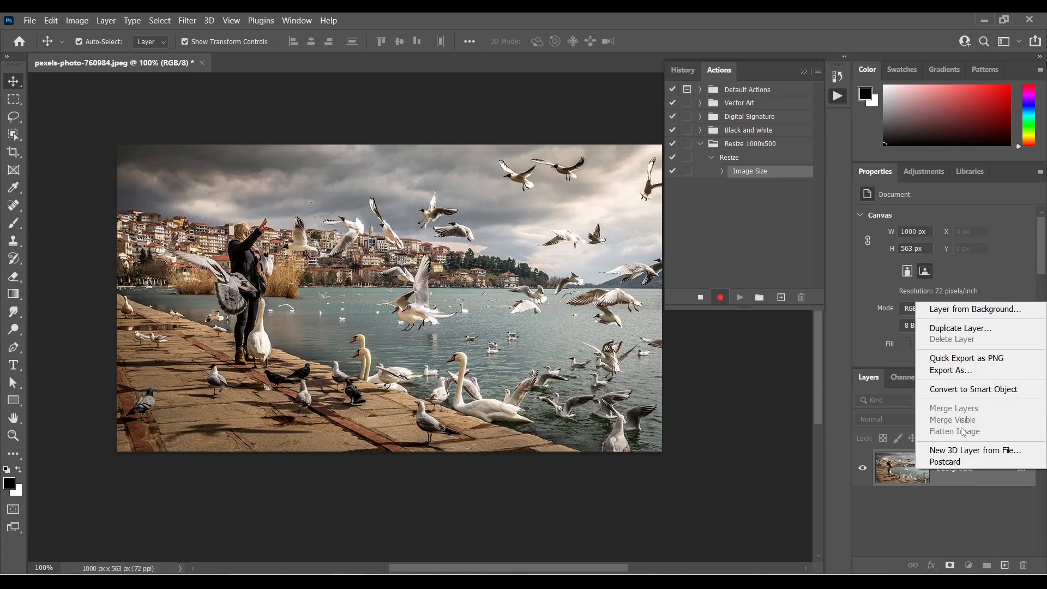
click(940, 310)
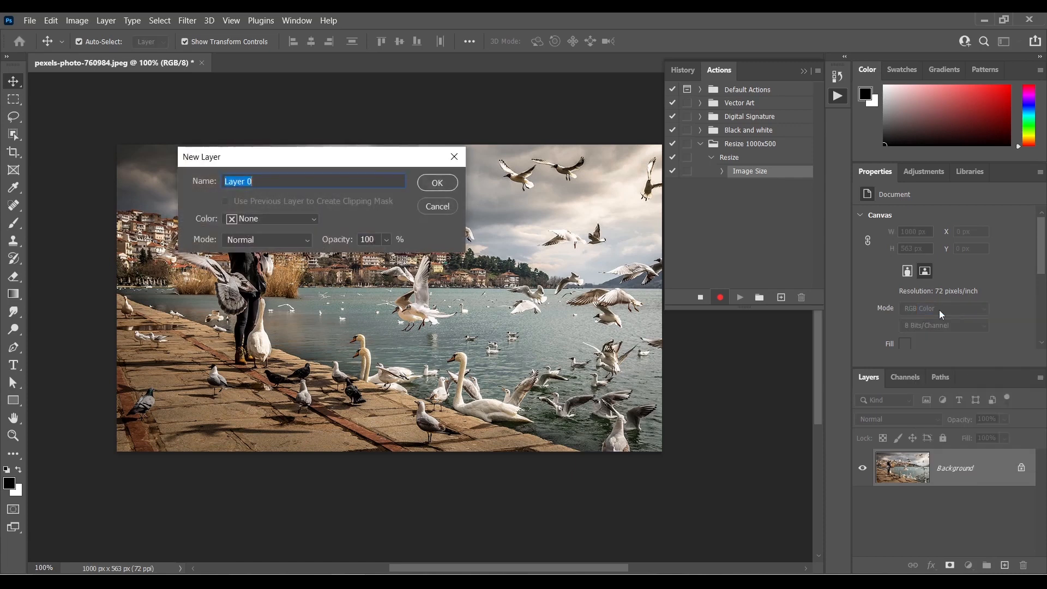
click(431, 185)
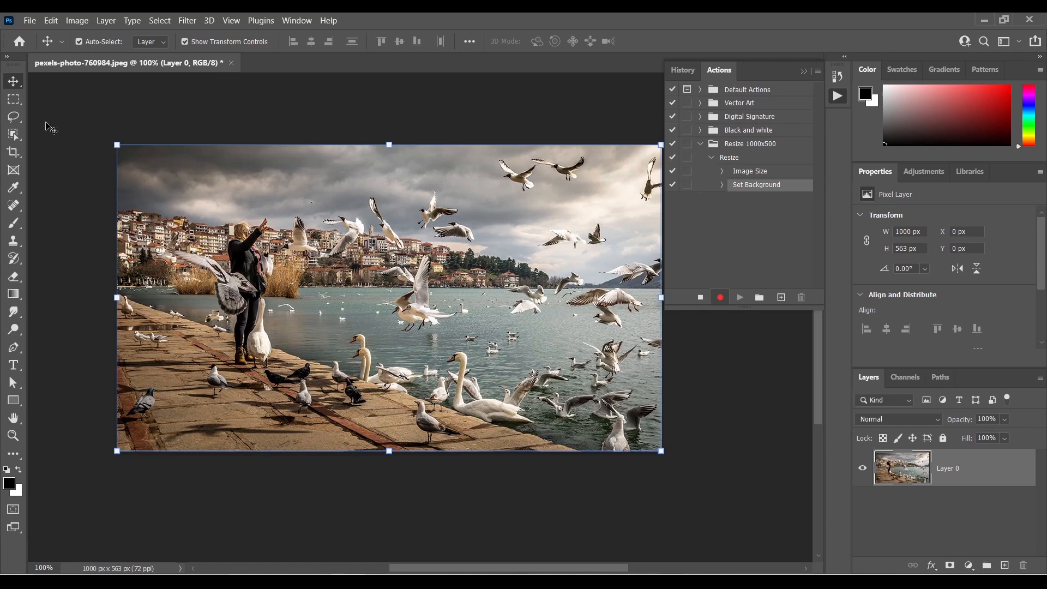
Crop the canvas height to 500 pixels with the anchor at the top centre, accepting the clipping.
click(79, 21)
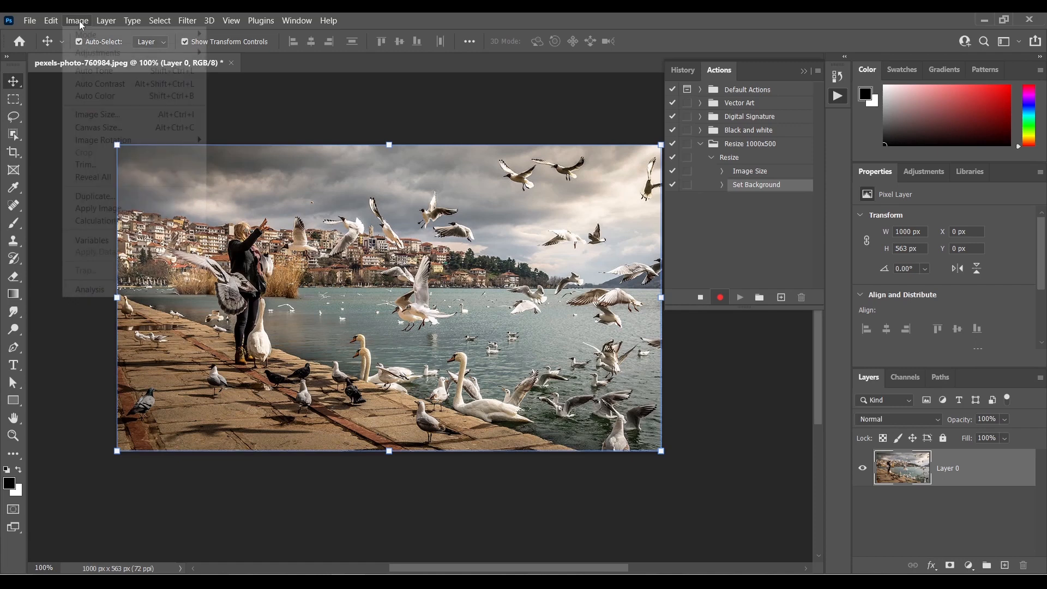
click(106, 127)
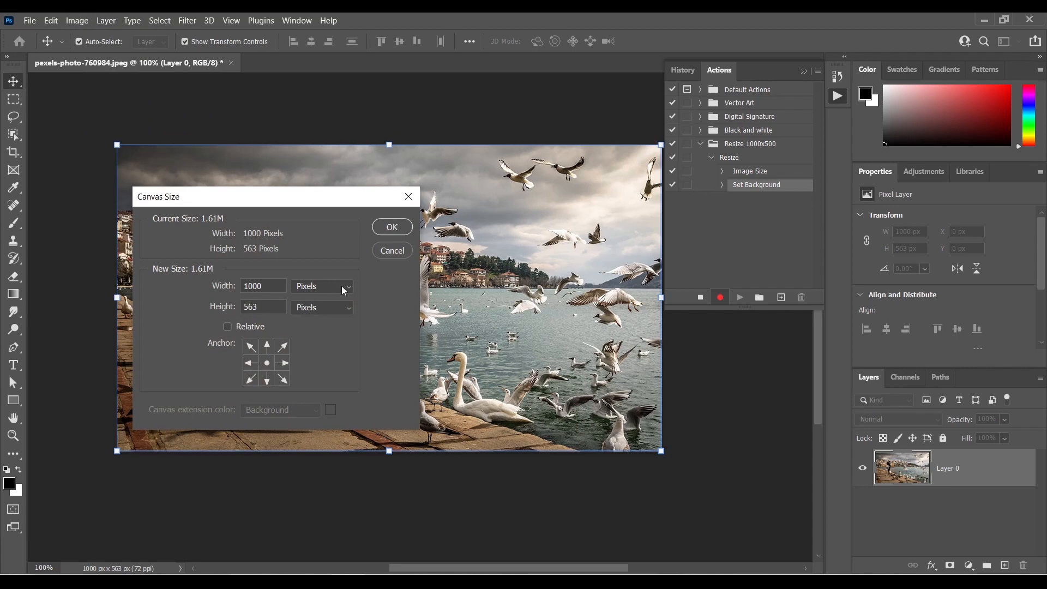
click(267, 347)
double_click(251, 307)
text(500)
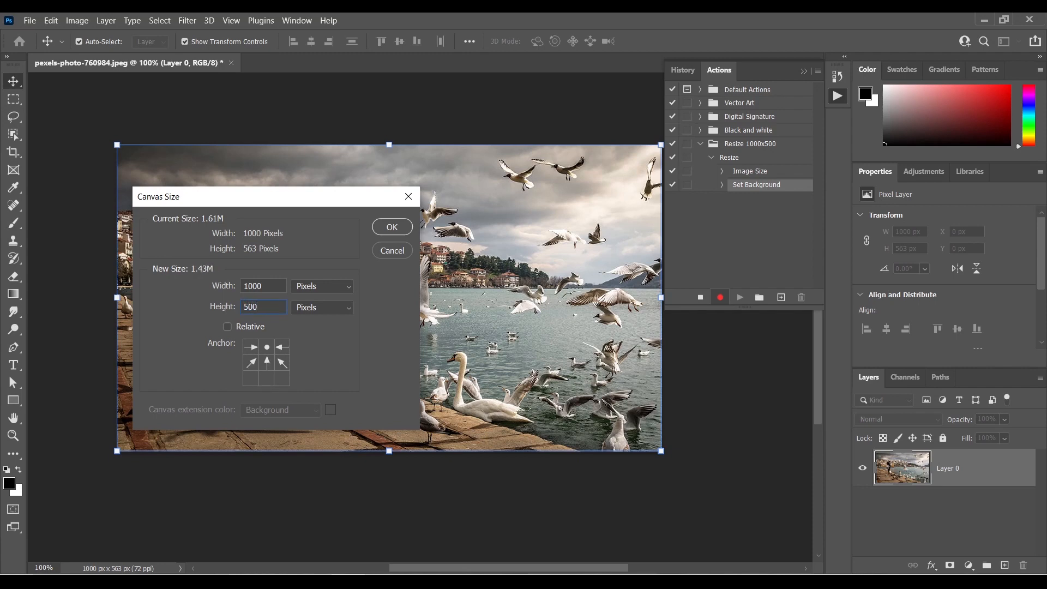
double_click(267, 314)
click(405, 227)
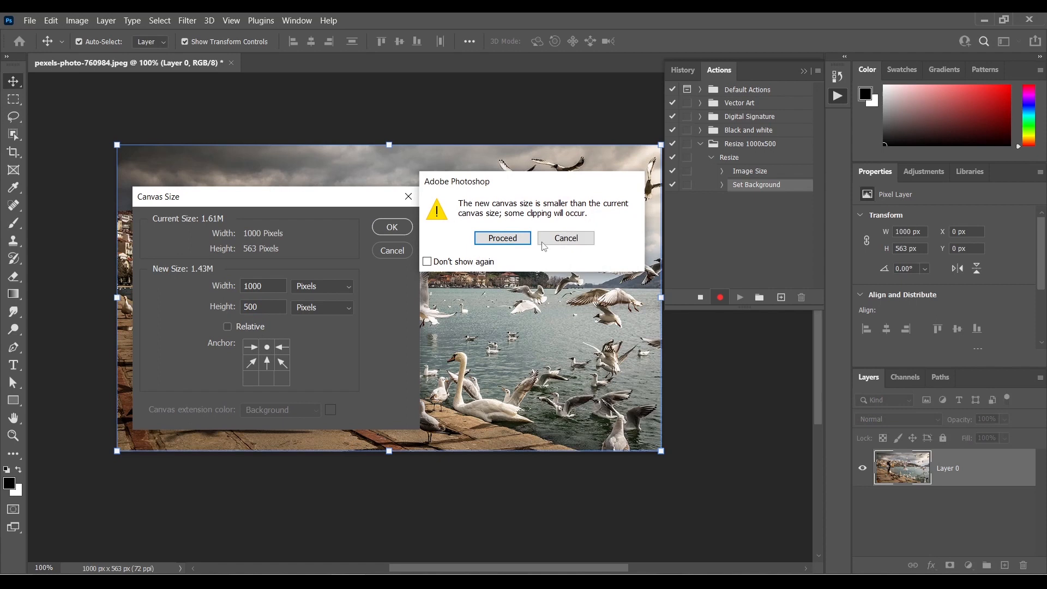
click(502, 242)
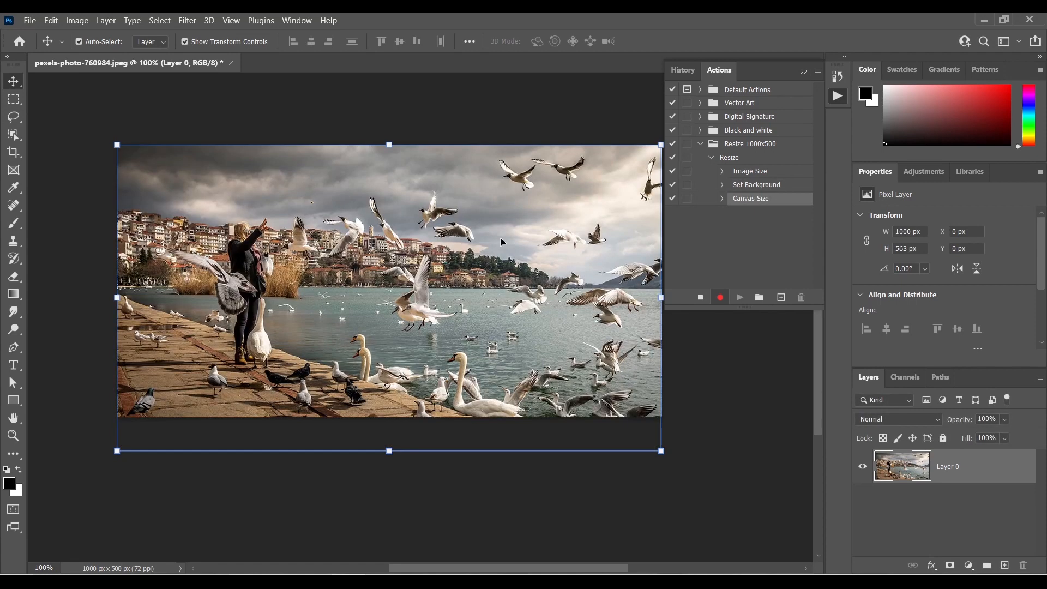
Deselect the layer, stop recording the Resize action and collapse its list of recorded steps.
click(723, 421)
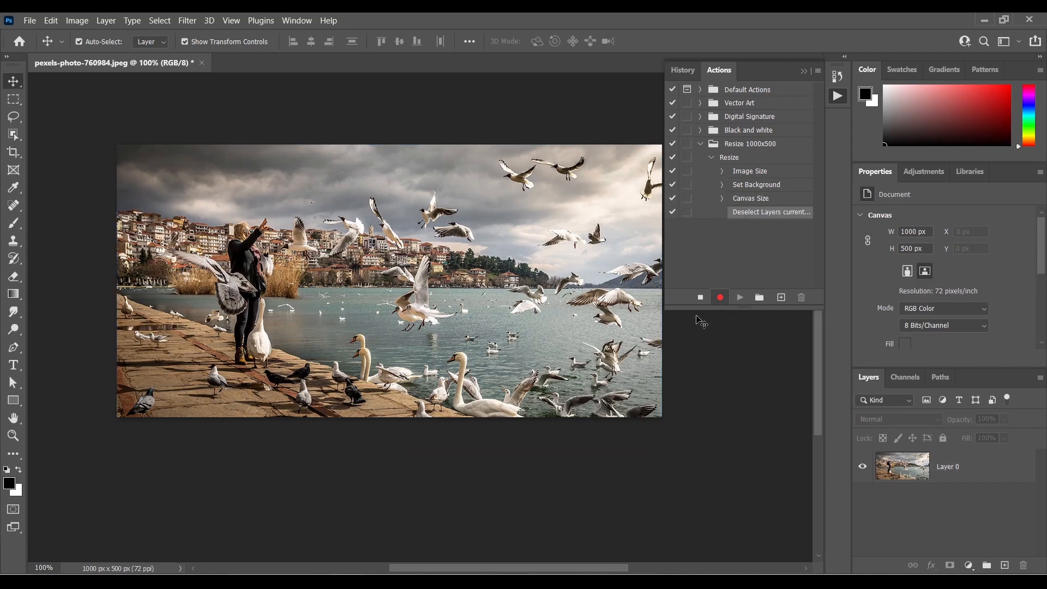
click(700, 299)
click(712, 158)
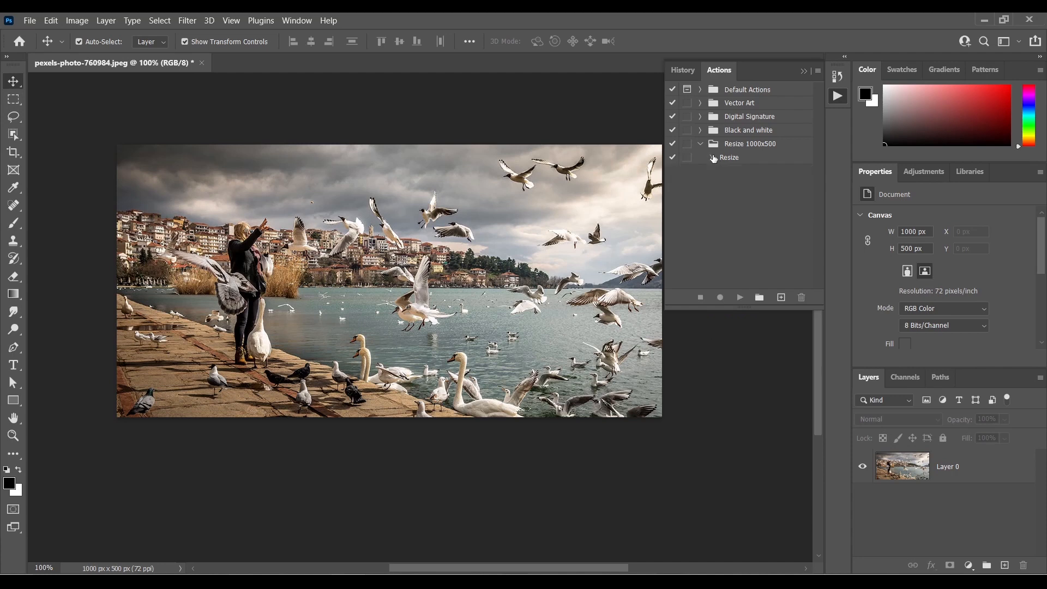
Close pexels-photo-760984 without saving and open the first five photos of the Photoshop Actions folder, maldives-ile-beach-sun-38238 through pexels-photo-674268, in Photoshop.
click(201, 63)
click(545, 237)
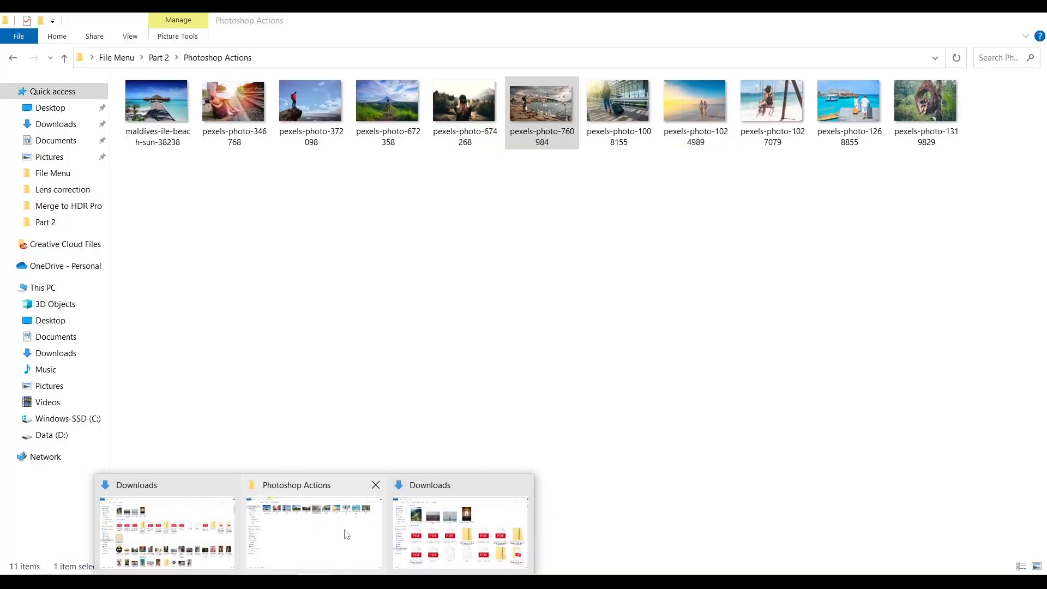
click(347, 535)
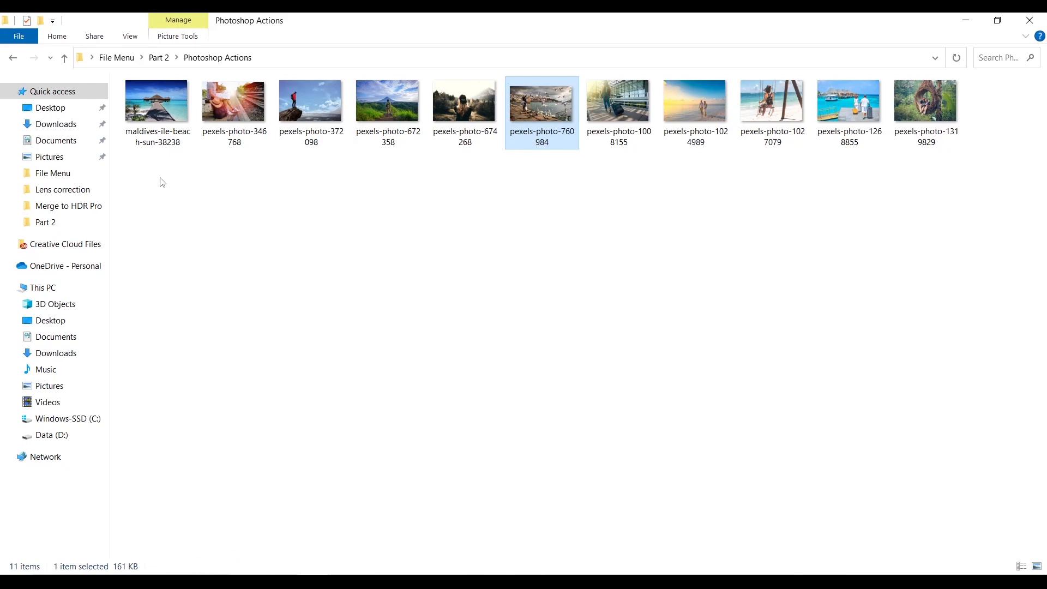
drag(159, 180, 465, 136)
drag(465, 136, 503, 192)
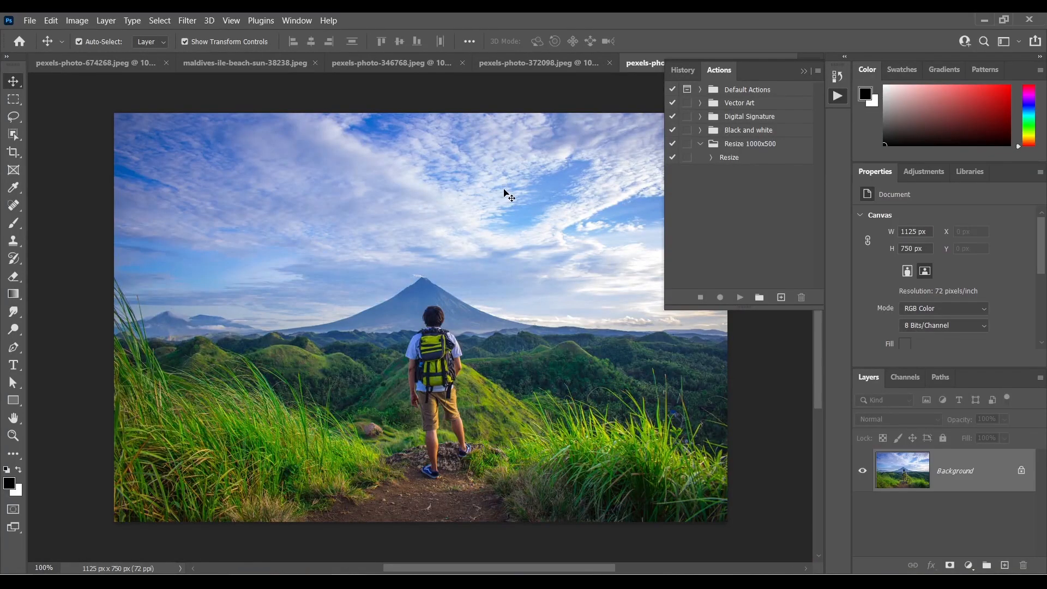
Check the pixel dimensions of pexels-photo-674268 in Image Size without changing them.
click(135, 62)
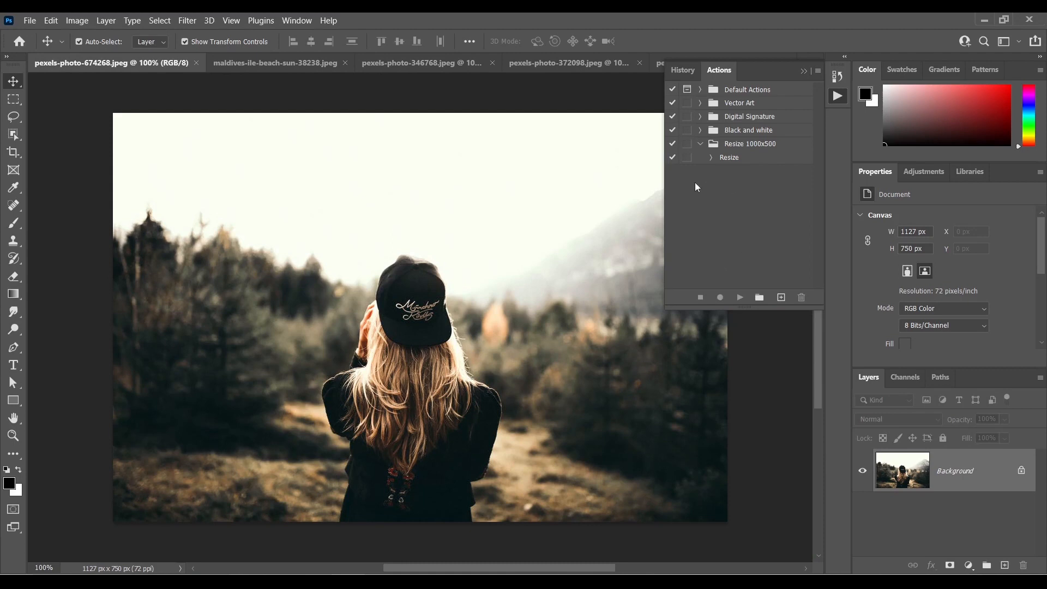
click(71, 21)
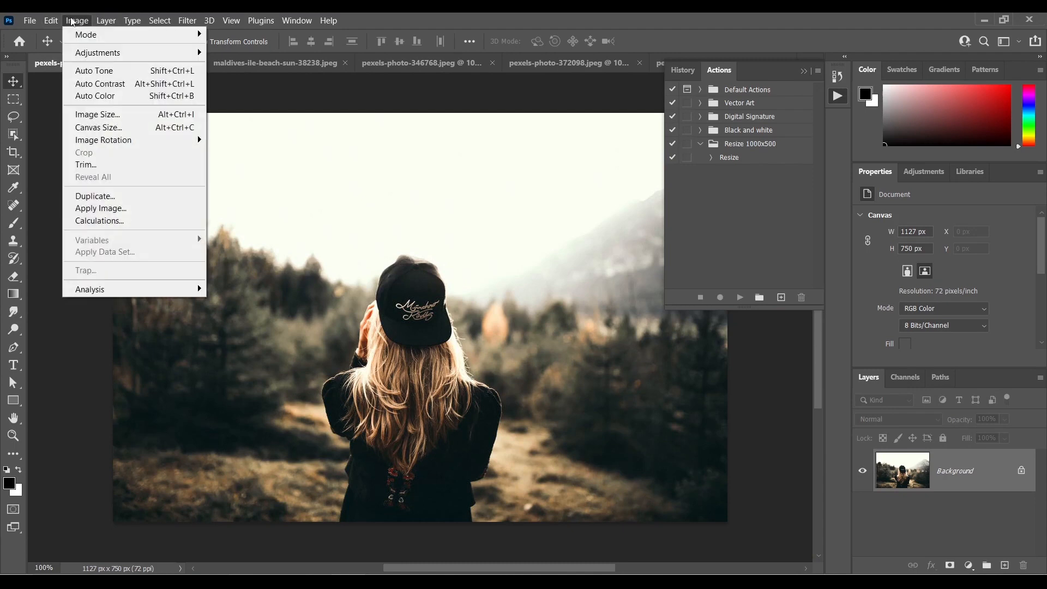
click(106, 114)
key(Tab)
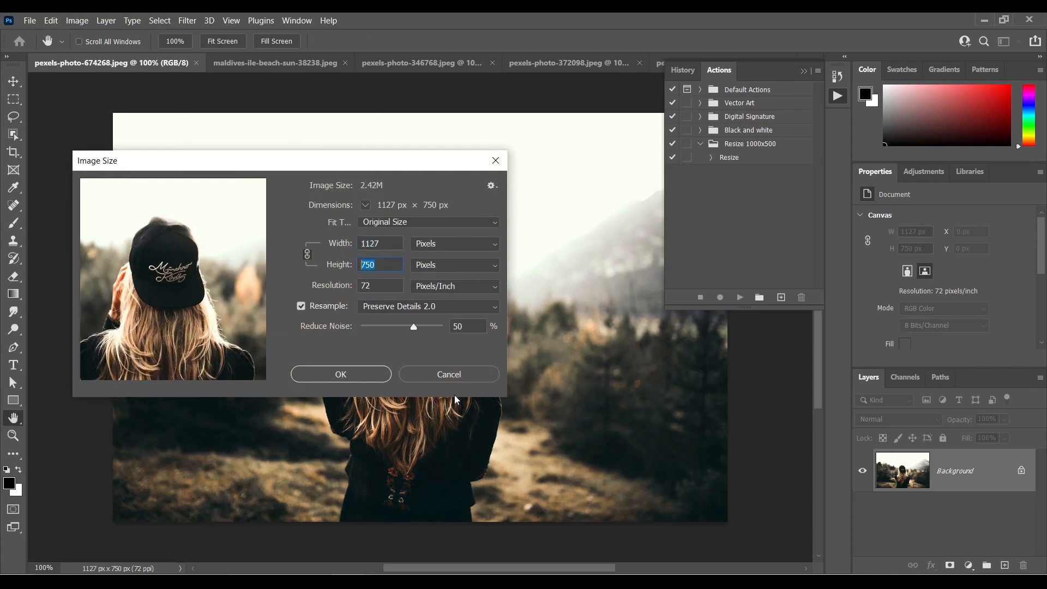
click(456, 375)
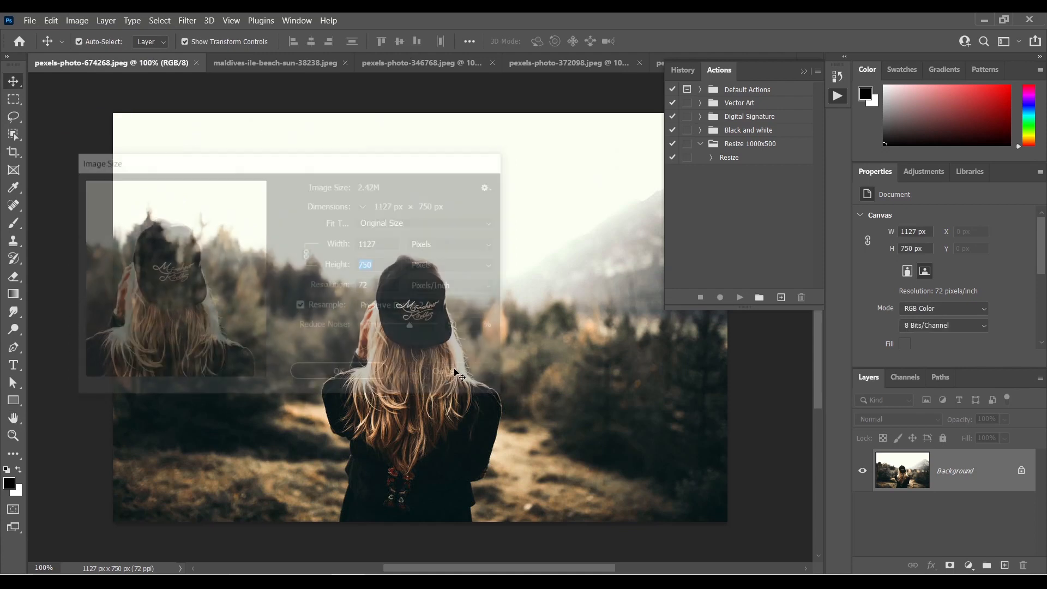
Run the Resize action on pexels-photo-674268 and check the resulting dimensions in Image Size.
click(736, 159)
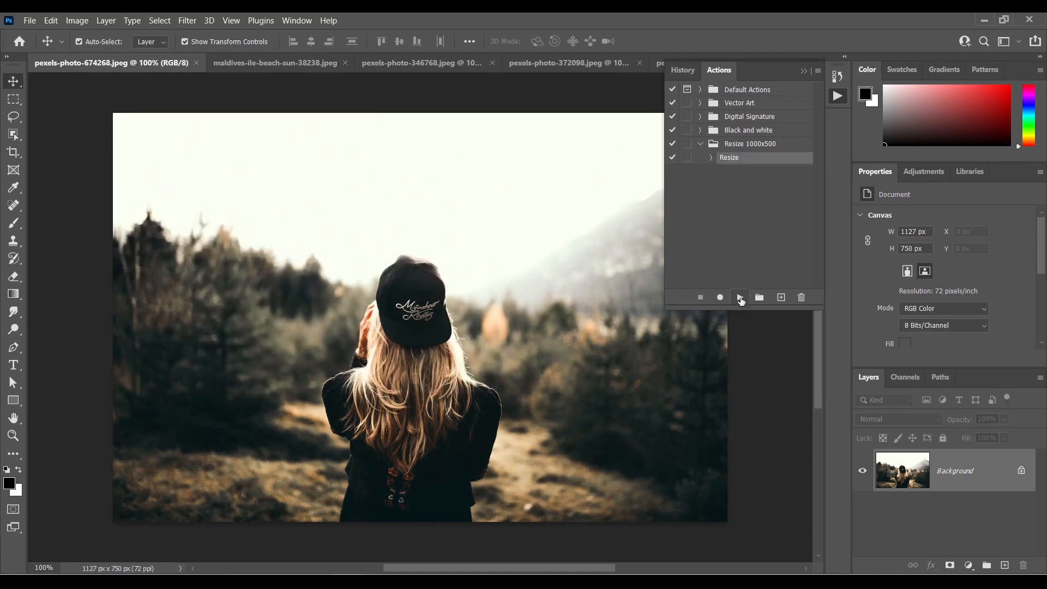
click(740, 298)
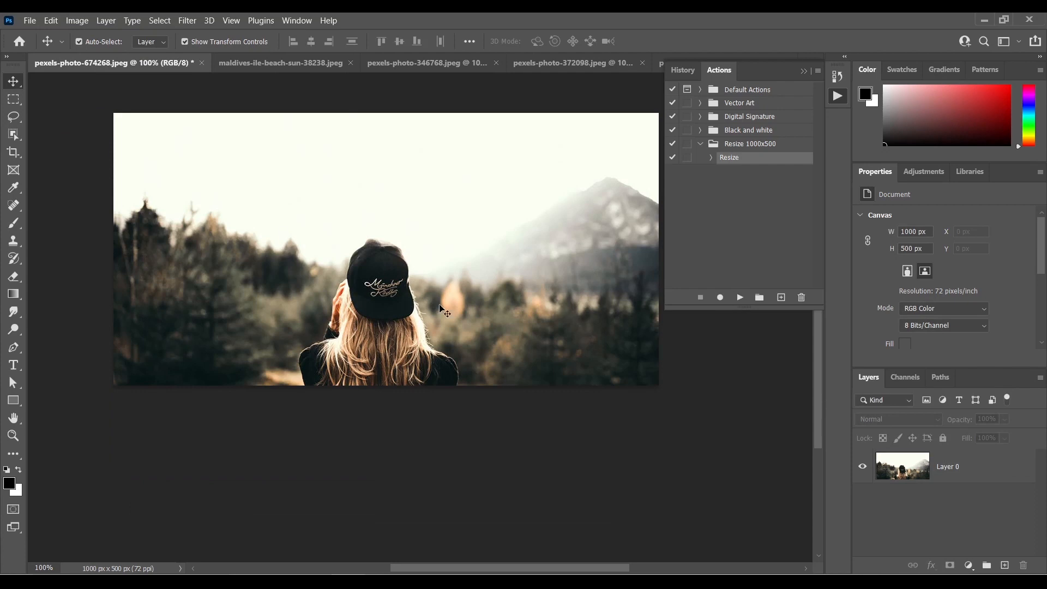
click(83, 22)
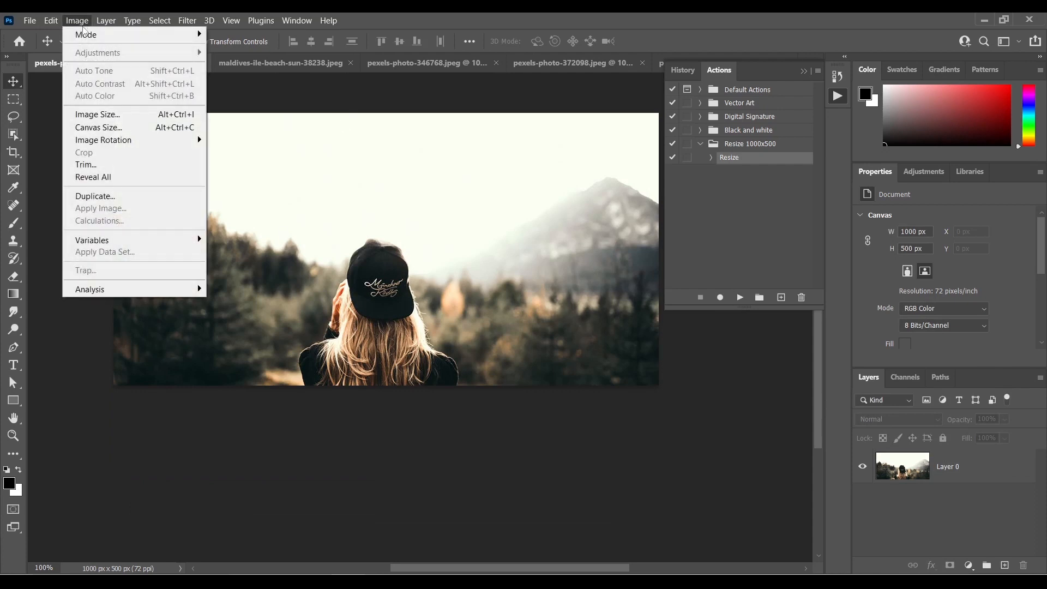
click(107, 114)
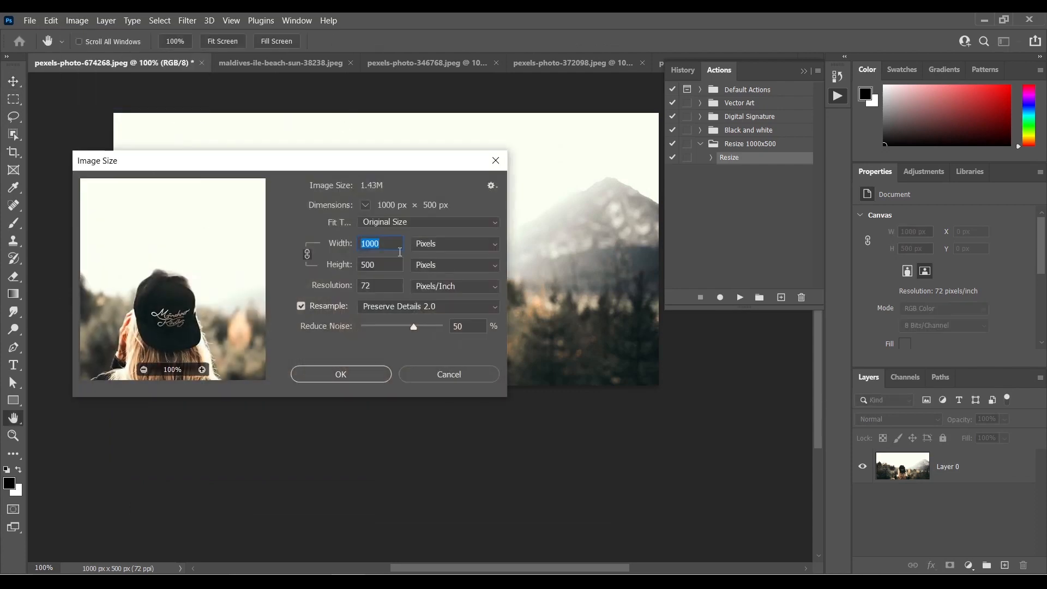
click(495, 160)
Run the Resize action on maldives-ile-beach-sun-38238, pexels-photo-346768 and pexels-photo-372098, and collapse the Resize 1000x500 set.
click(276, 64)
click(740, 298)
click(417, 64)
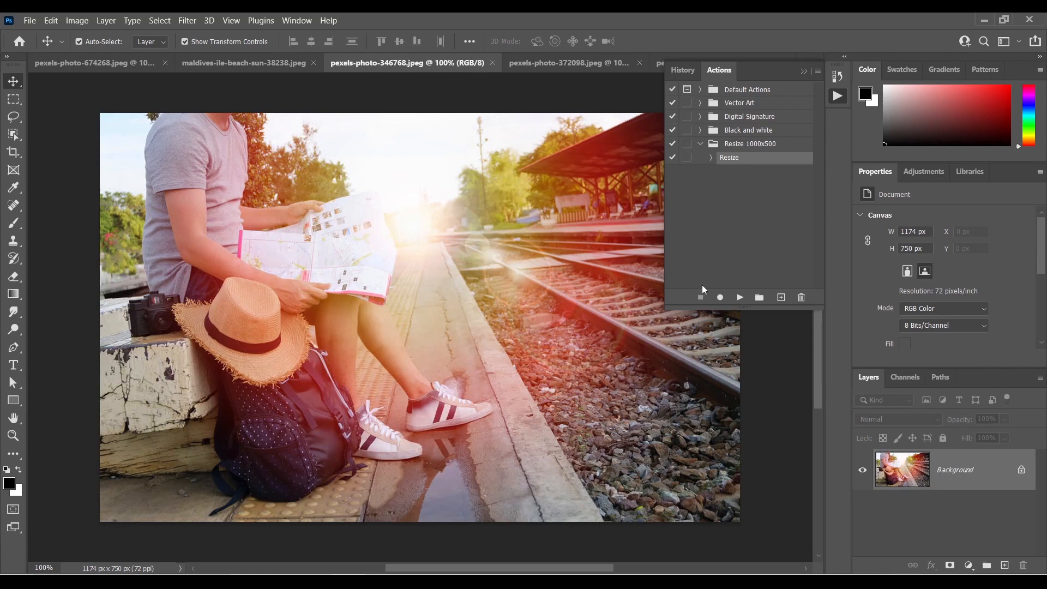
click(740, 298)
click(553, 63)
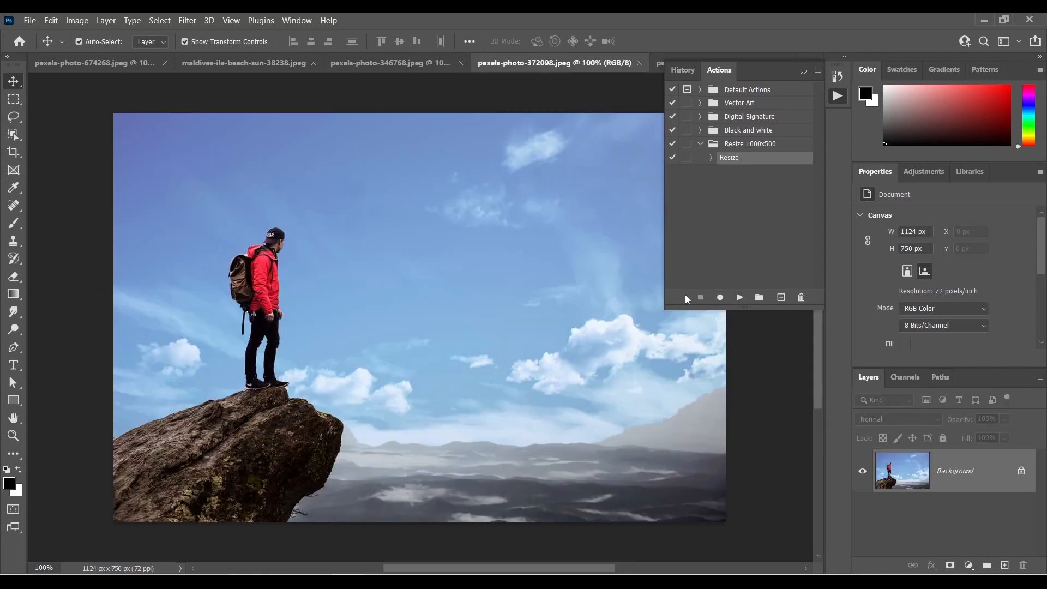
click(740, 298)
click(701, 144)
click(749, 131)
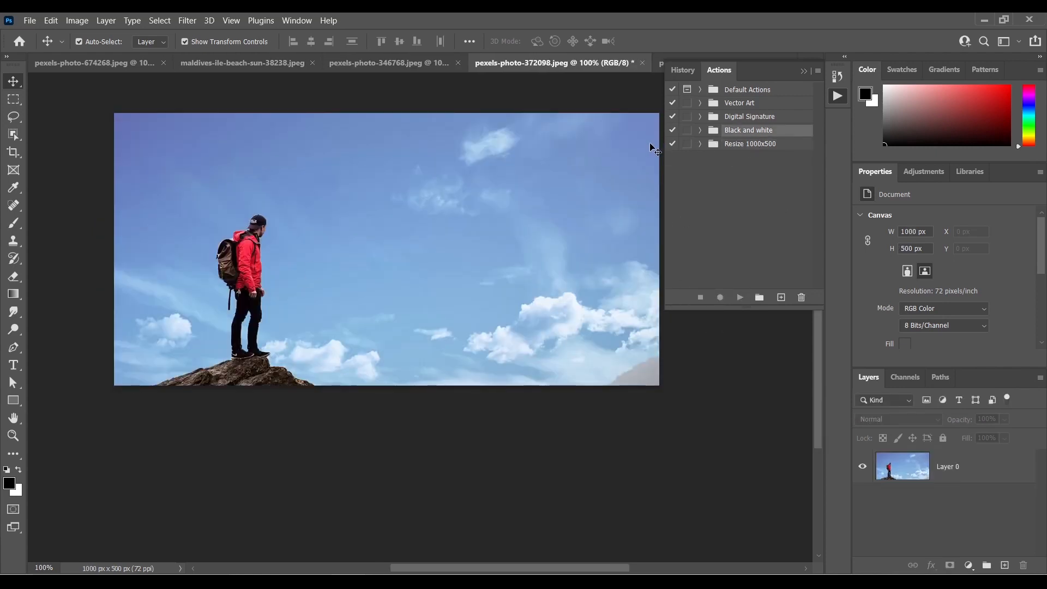
Shift the picture upward within the canvas in pexels-photo-674268 and in maldives-ile-beach-sun-38238, the latter to about Y -97 px.
click(94, 63)
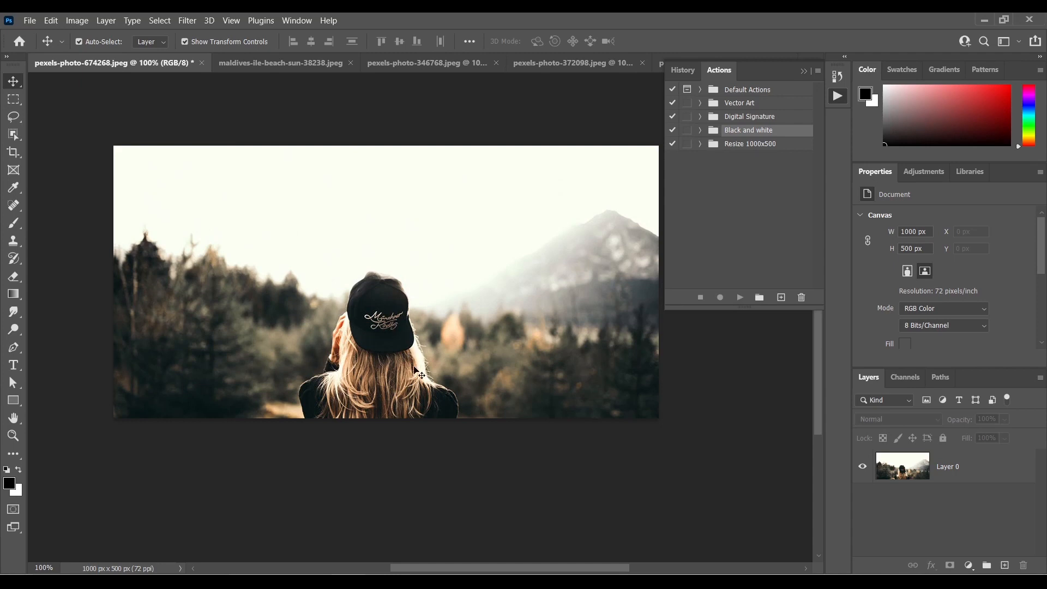
drag(420, 375, 418, 251)
click(332, 63)
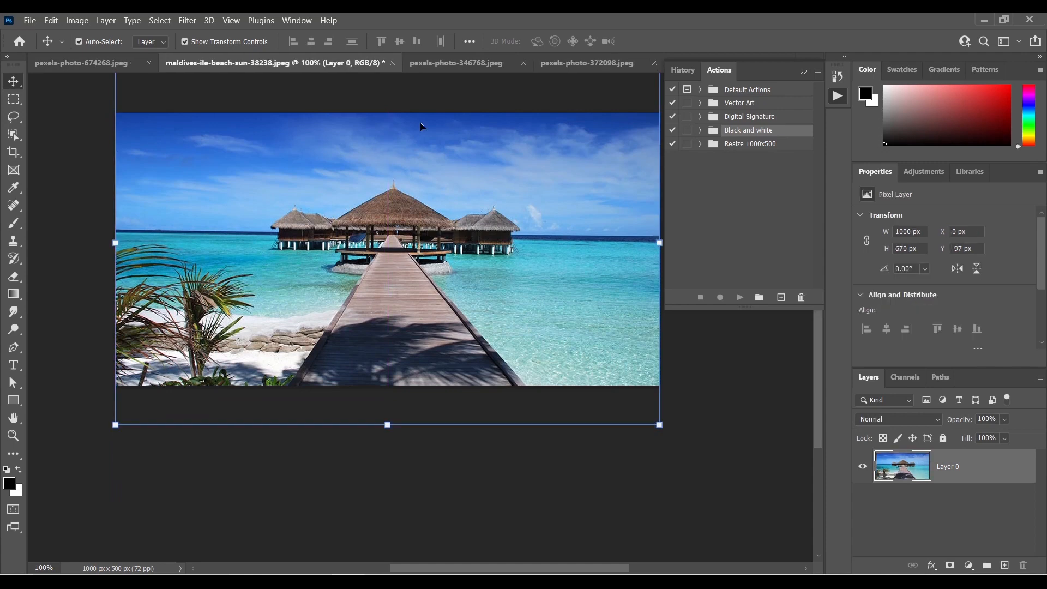
Shift the picture upward in pexels-photo-346768 to about Y -116 px and in pexels-photo-372098 to about Y -147 px.
click(466, 66)
drag(377, 250, 401, 191)
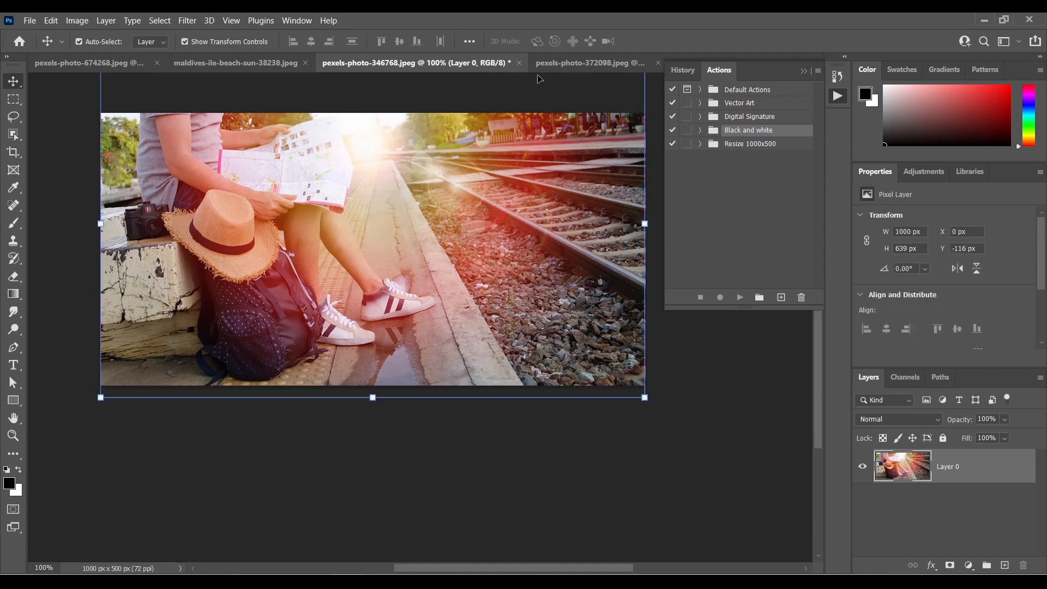
click(600, 63)
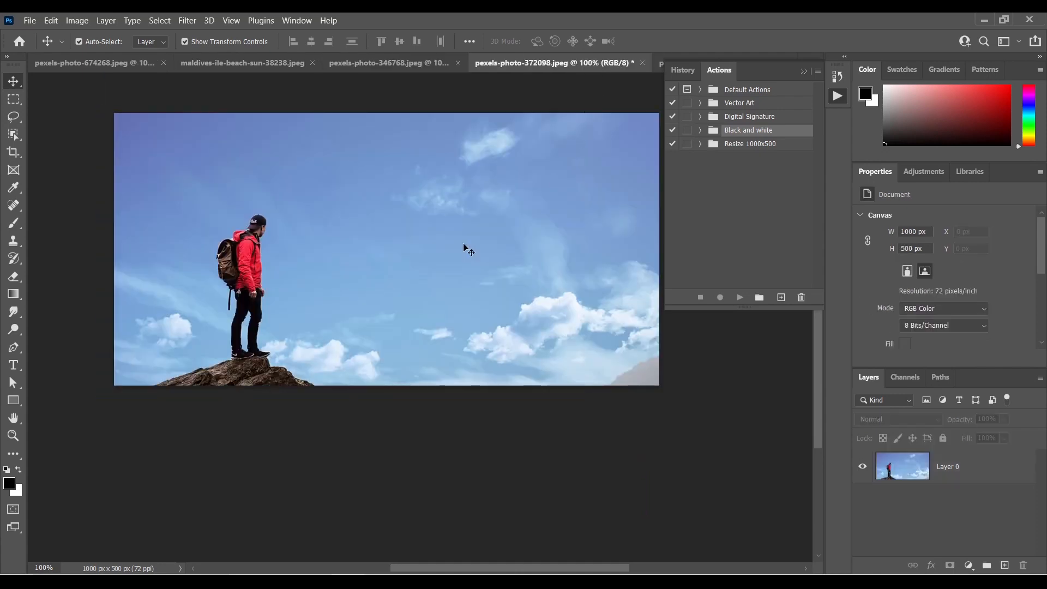
drag(365, 293, 391, 208)
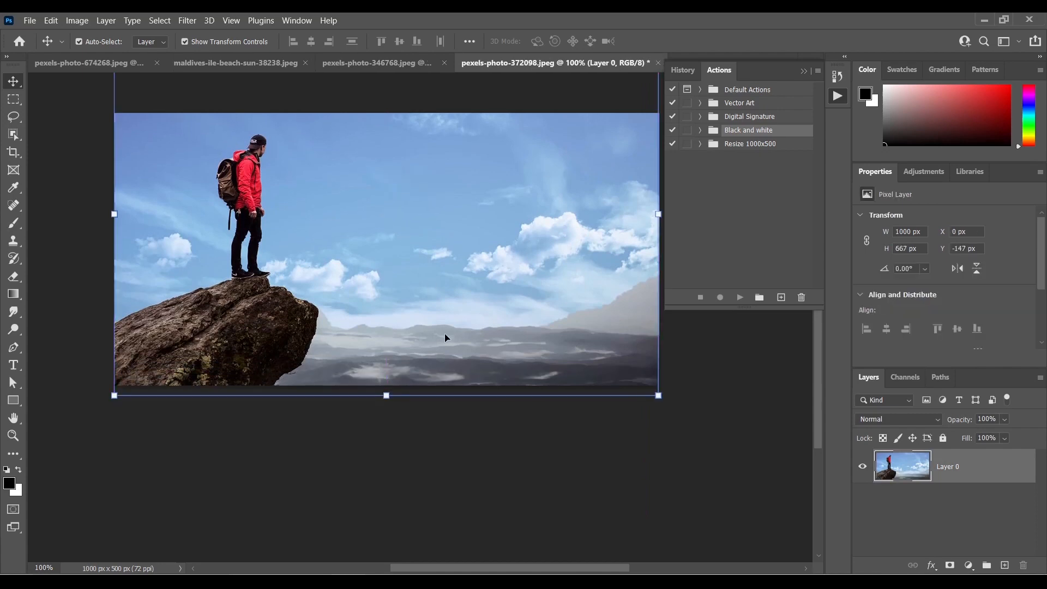
click(448, 474)
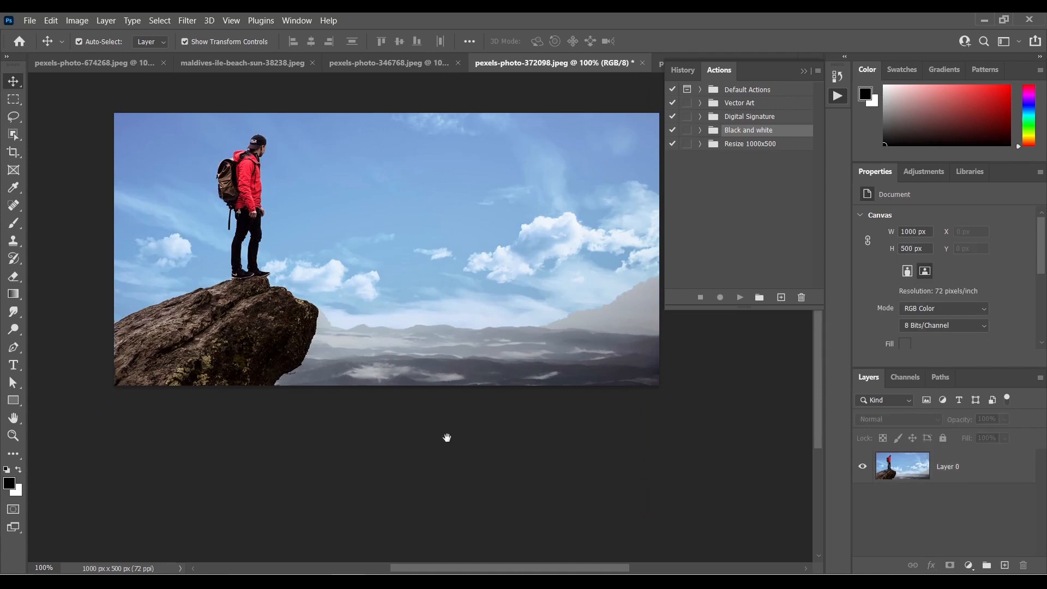
drag(442, 392, 456, 424)
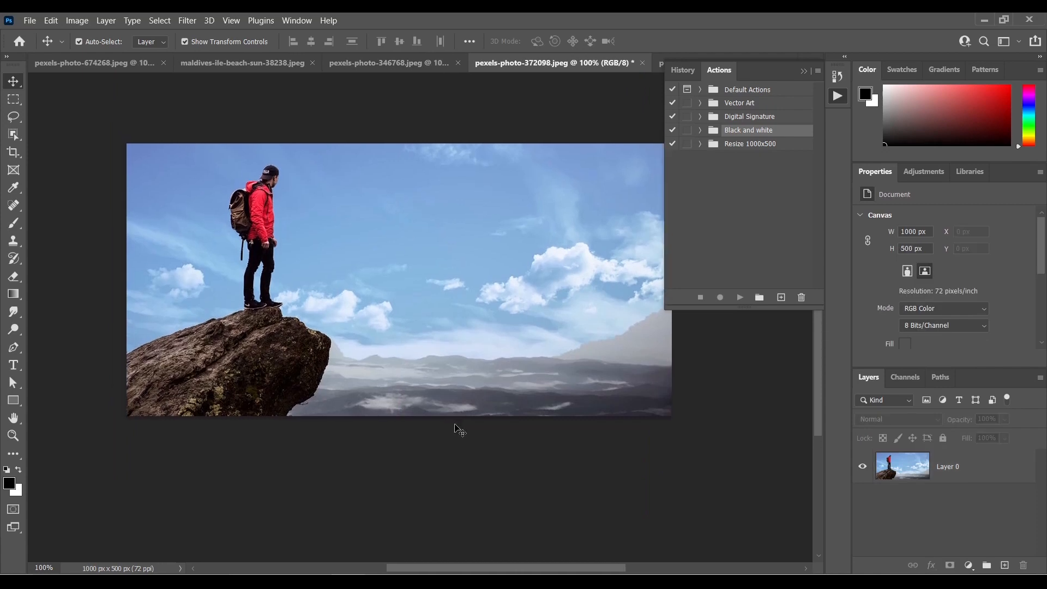
scroll(359, 354, up, 1)
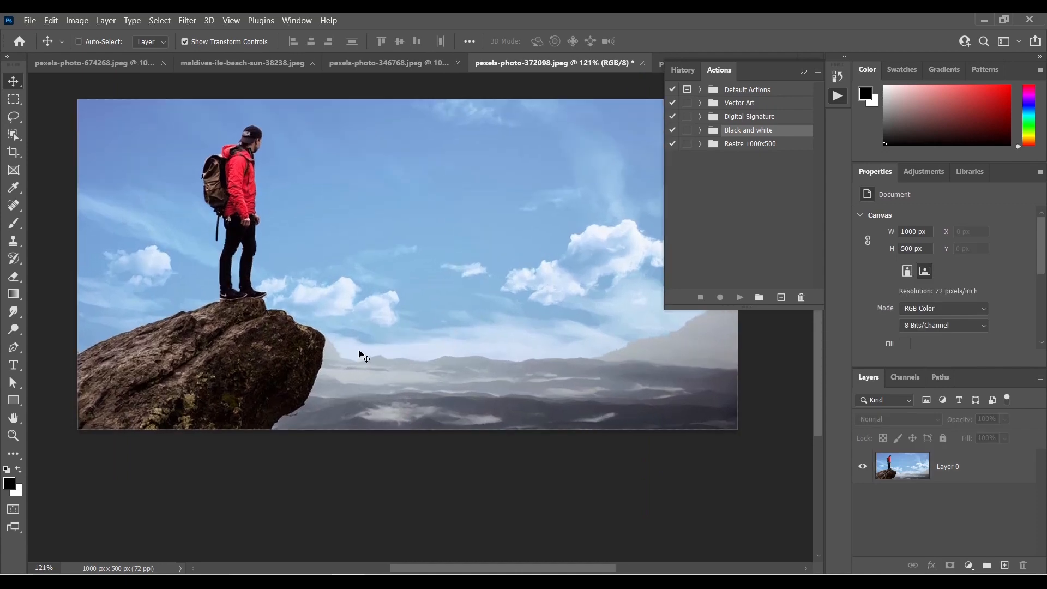